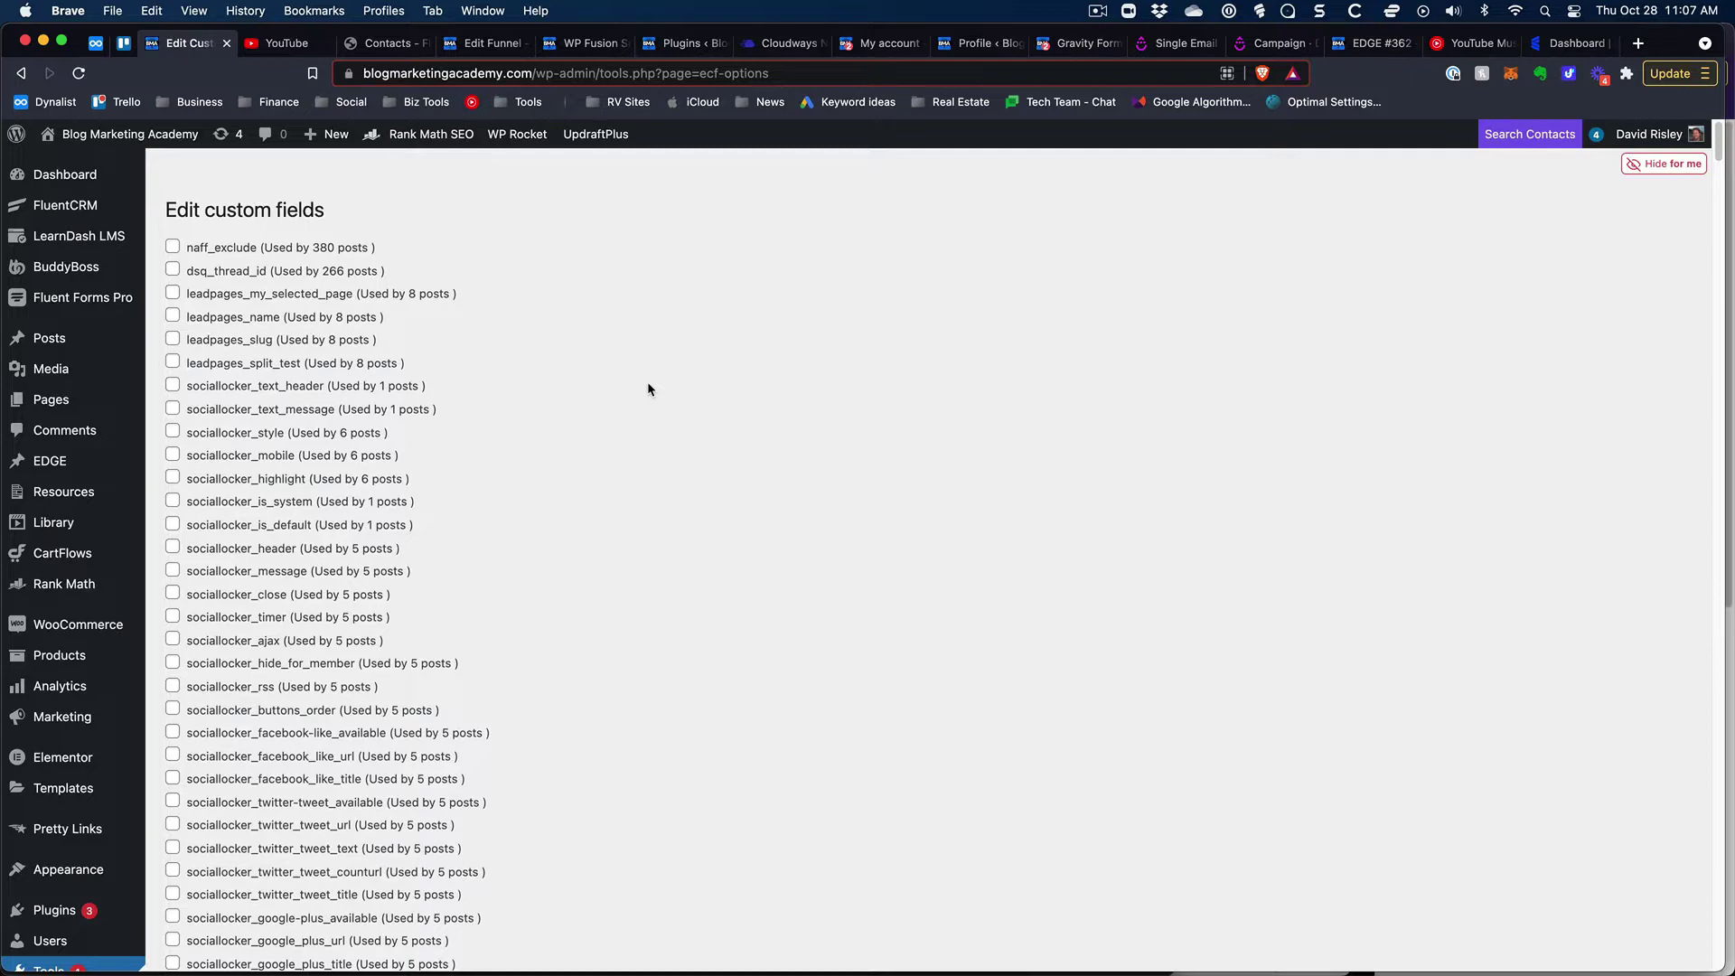
Step: Examine the Edit custom fields list, checking the field names and how many posts use each one
{"action": "left_click_drag", "start_coordinate": [167, 210], "coordinate": [343, 213]}
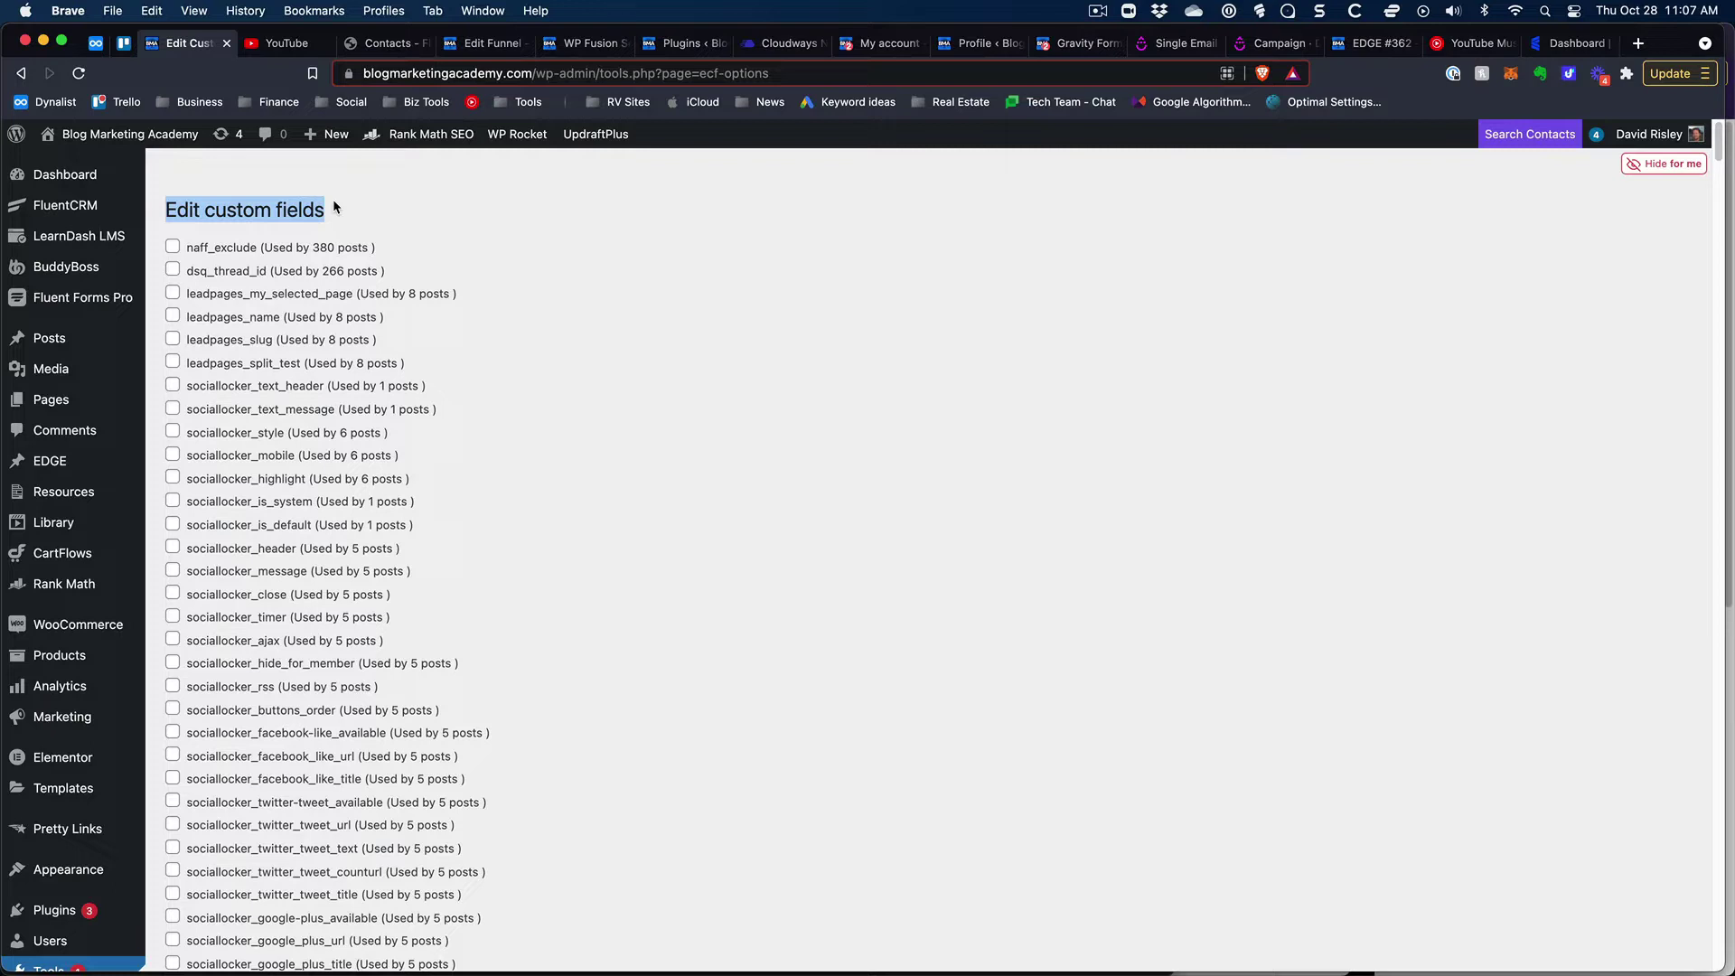
{"action": "left_click", "coordinate": [495, 257]}
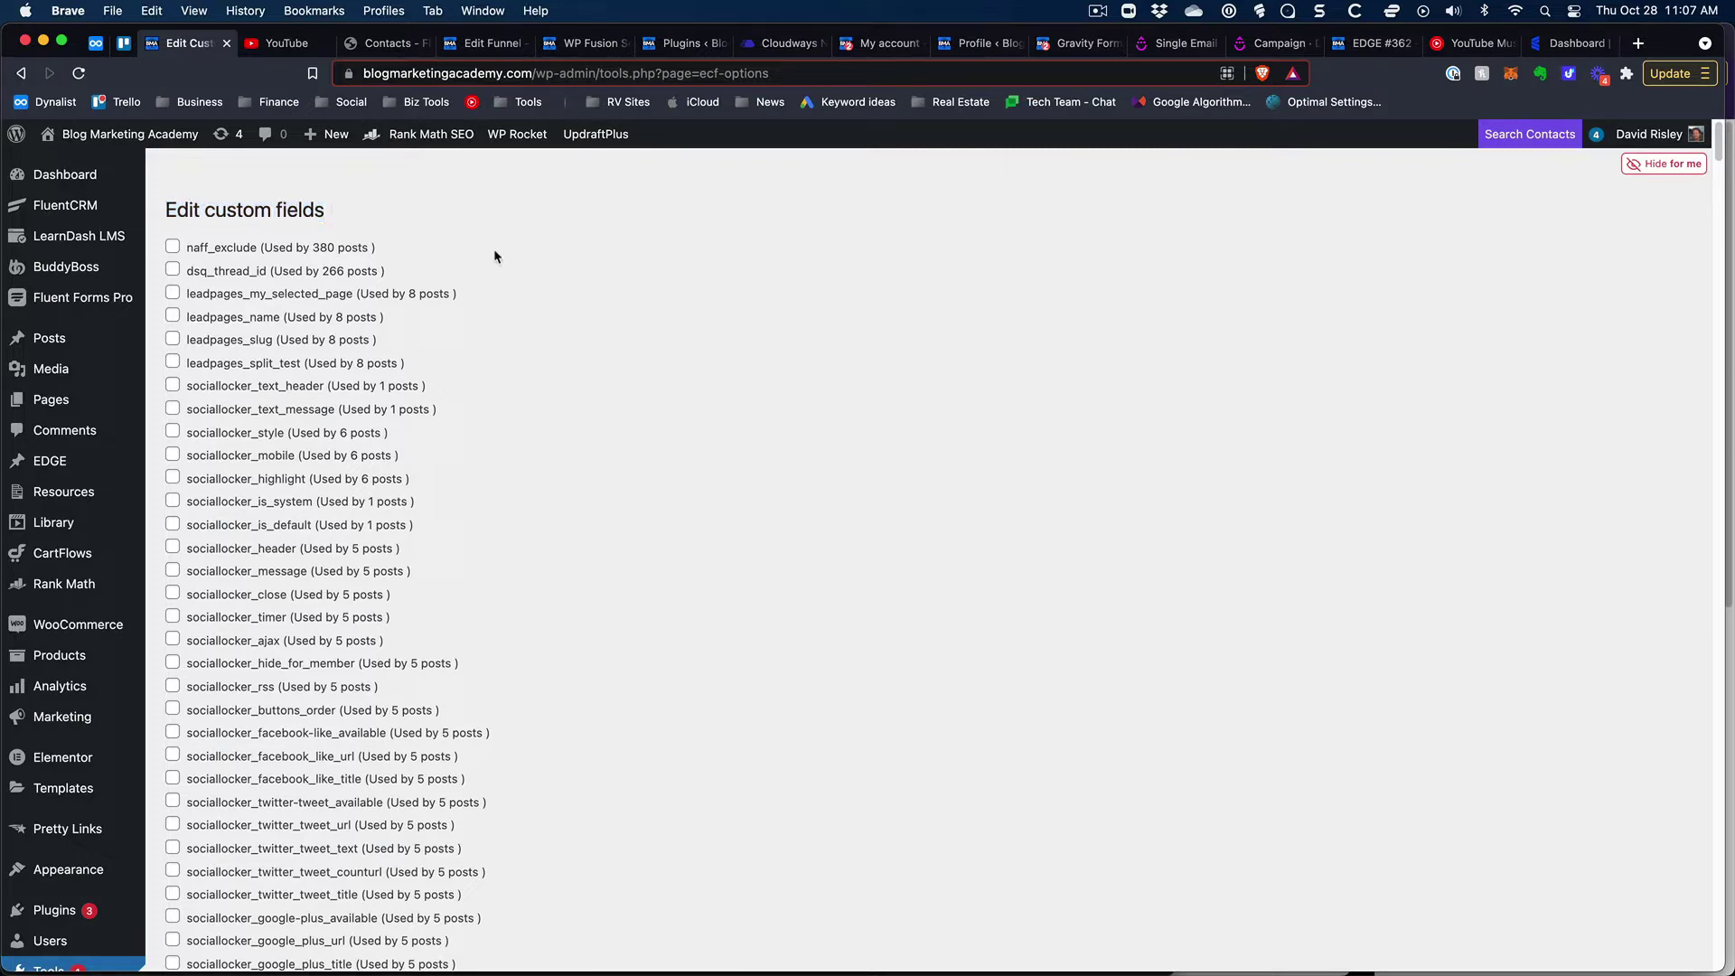
{"action": "left_click_drag", "start_coordinate": [166, 206], "coordinate": [358, 210]}
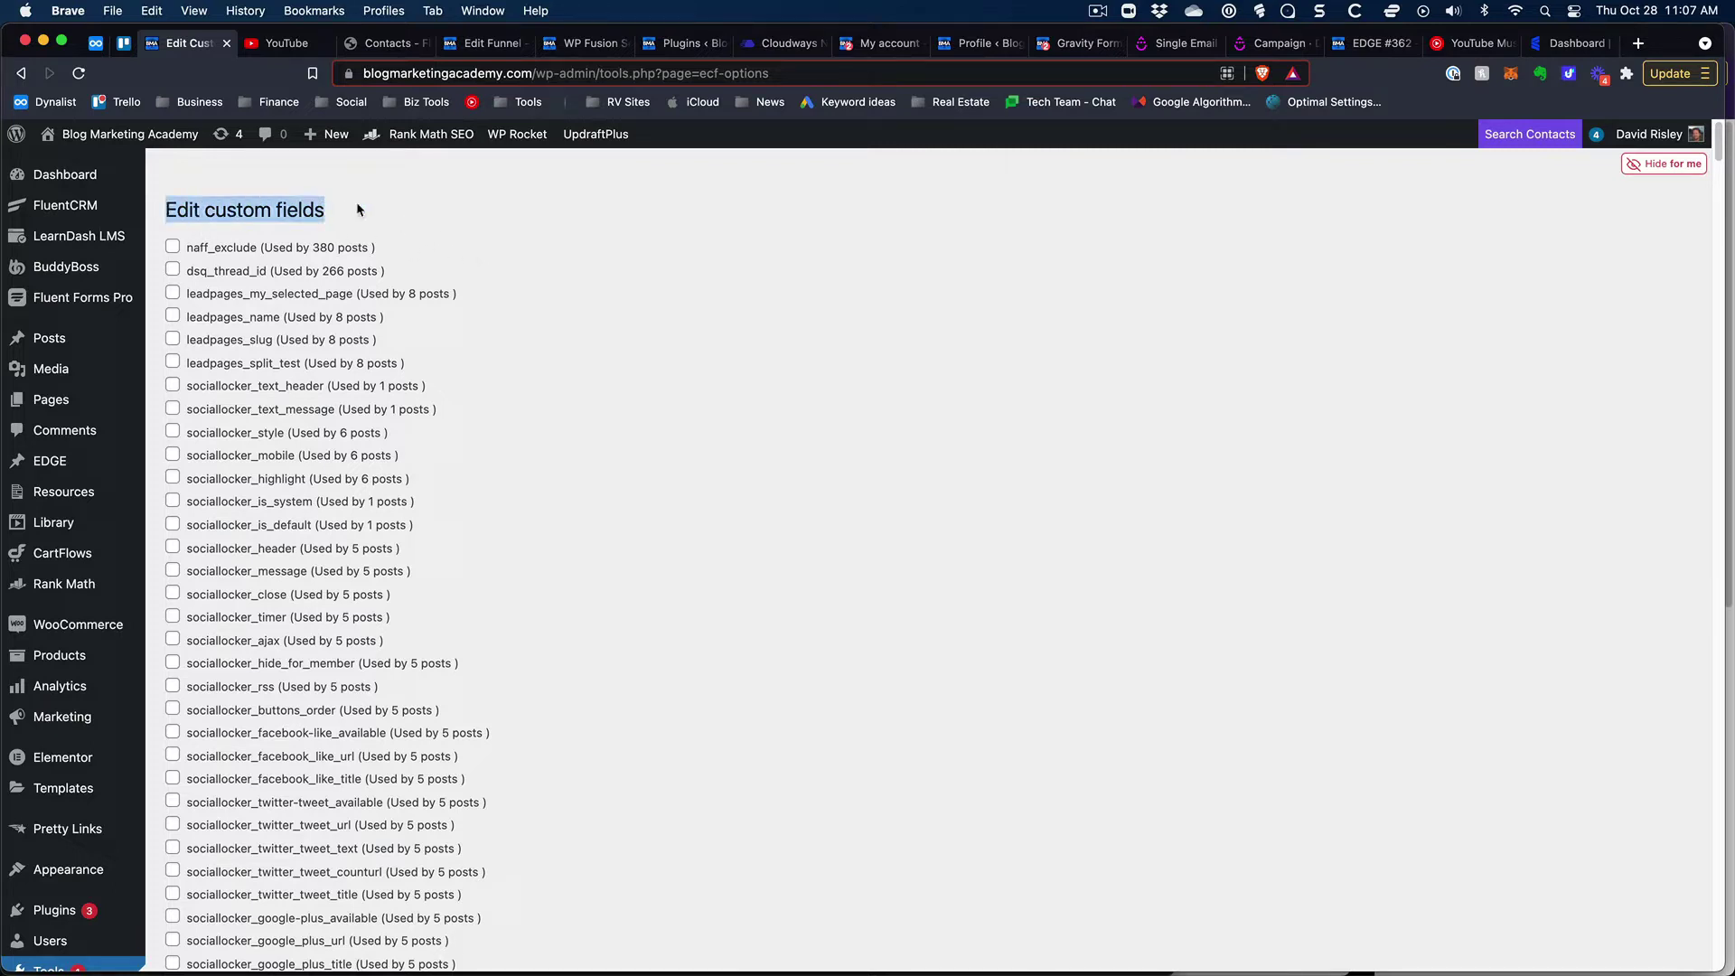
{"action": "scroll", "coordinate": [381, 463], "scroll_direction": "down", "scroll_amount": 5}
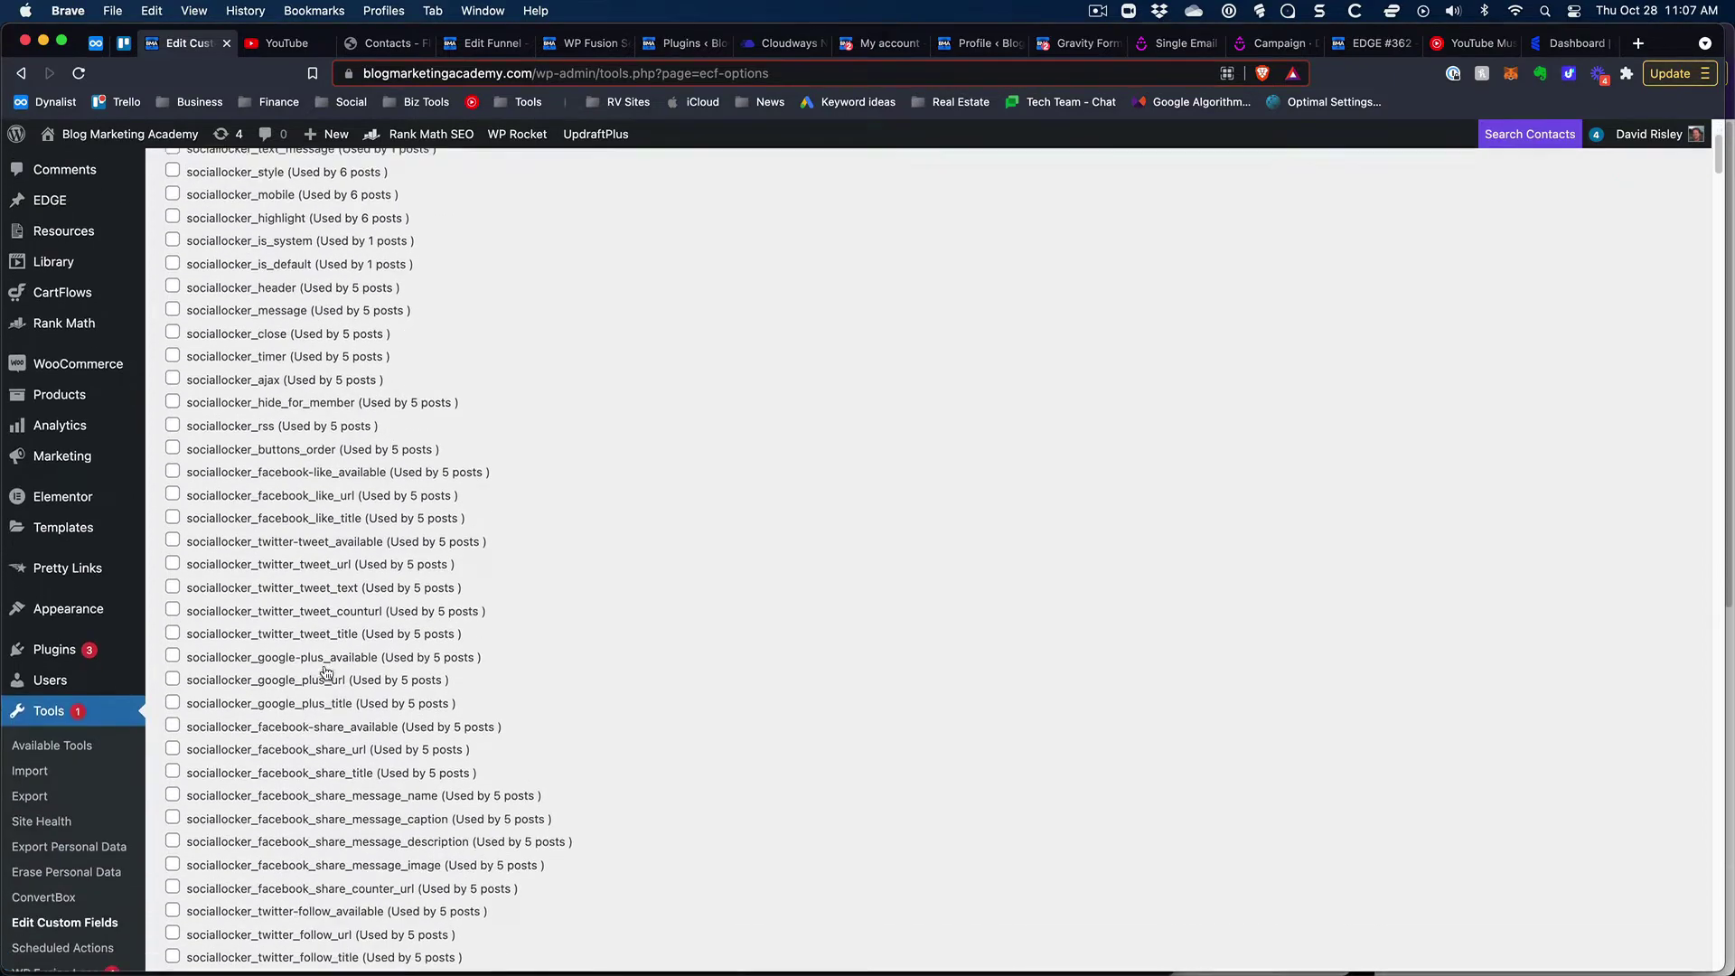
{"action": "scroll", "coordinate": [11, 805], "scroll_direction": "down", "scroll_amount": 2}
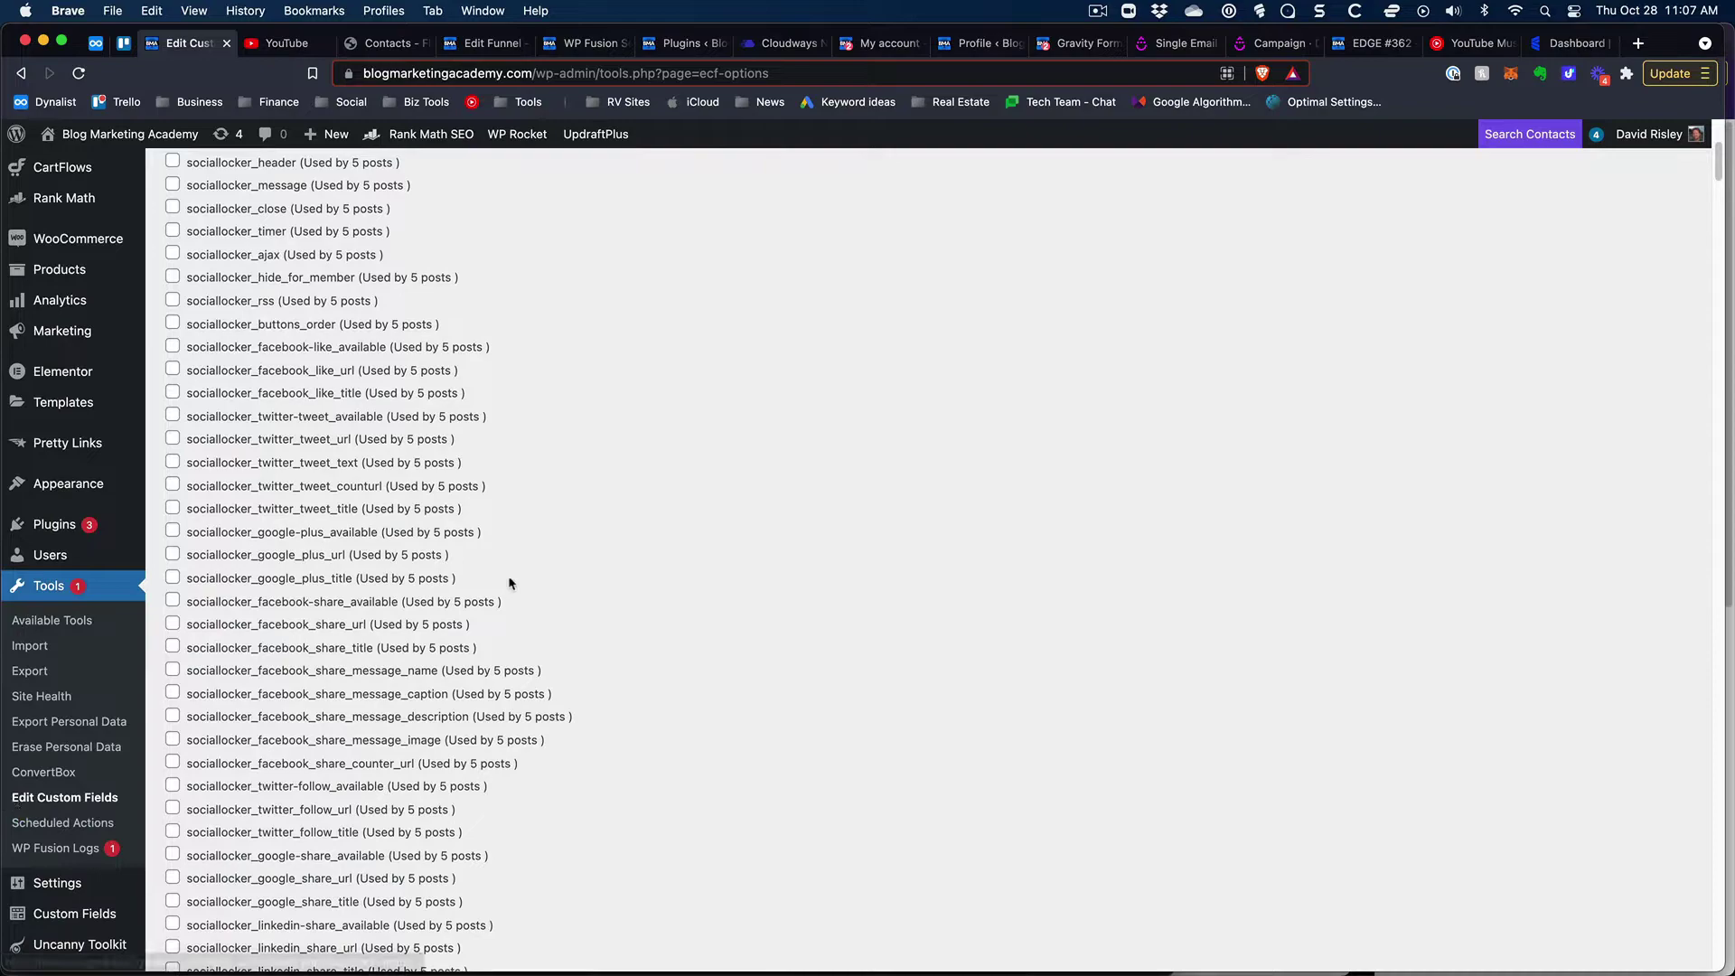
{"action": "scroll", "coordinate": [611, 438], "scroll_direction": "up", "scroll_amount": 5}
{"action": "scroll", "coordinate": [611, 439], "scroll_direction": "down", "scroll_amount": 4}
{"action": "scroll", "coordinate": [611, 436], "scroll_direction": "down", "scroll_amount": 15}
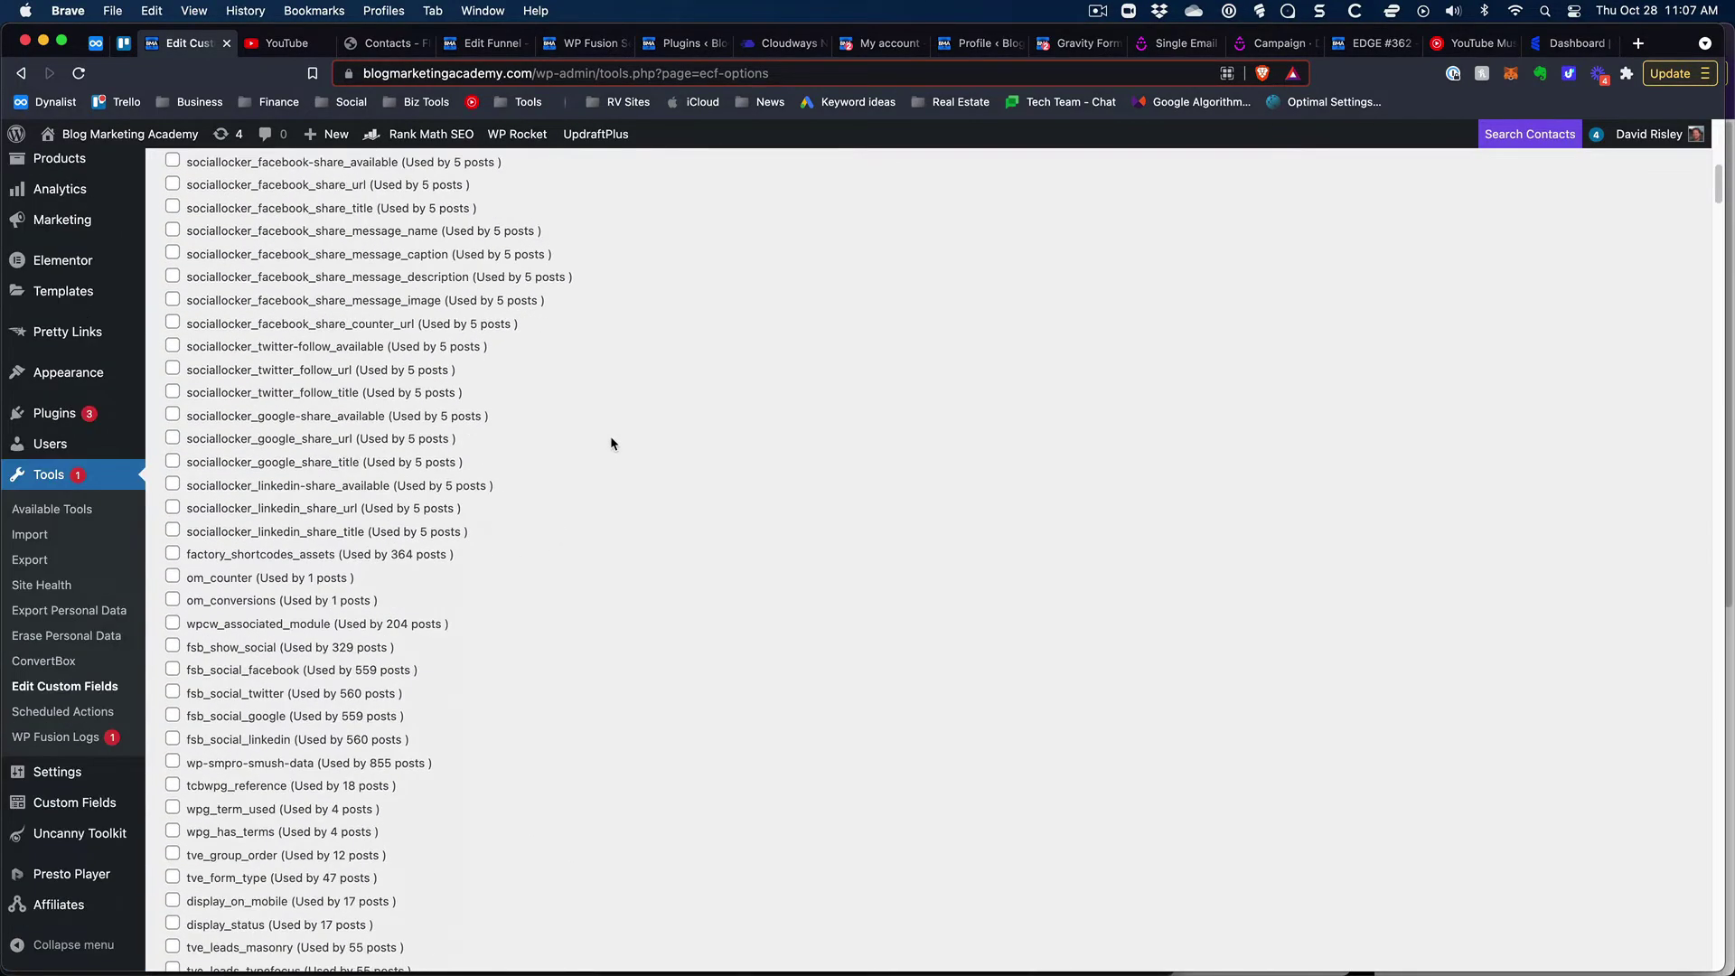
{"action": "scroll", "coordinate": [610, 437], "scroll_direction": "down", "scroll_amount": 10}
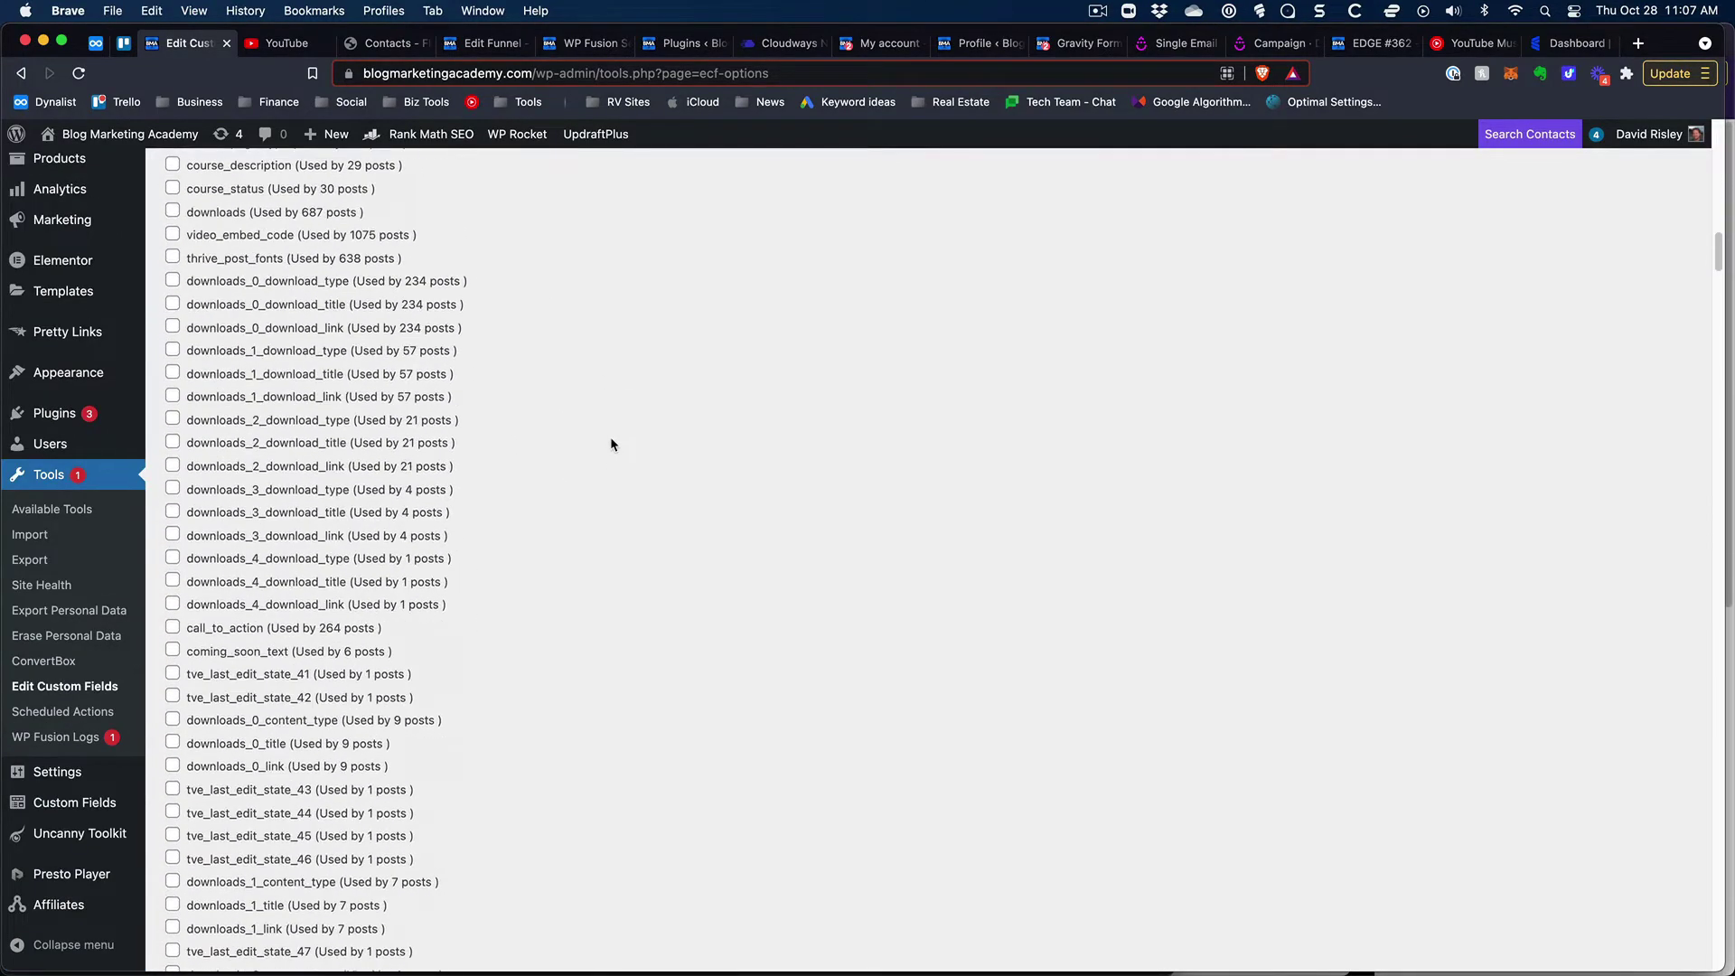
{"action": "scroll", "coordinate": [610, 438], "scroll_direction": "up", "scroll_amount": 20}
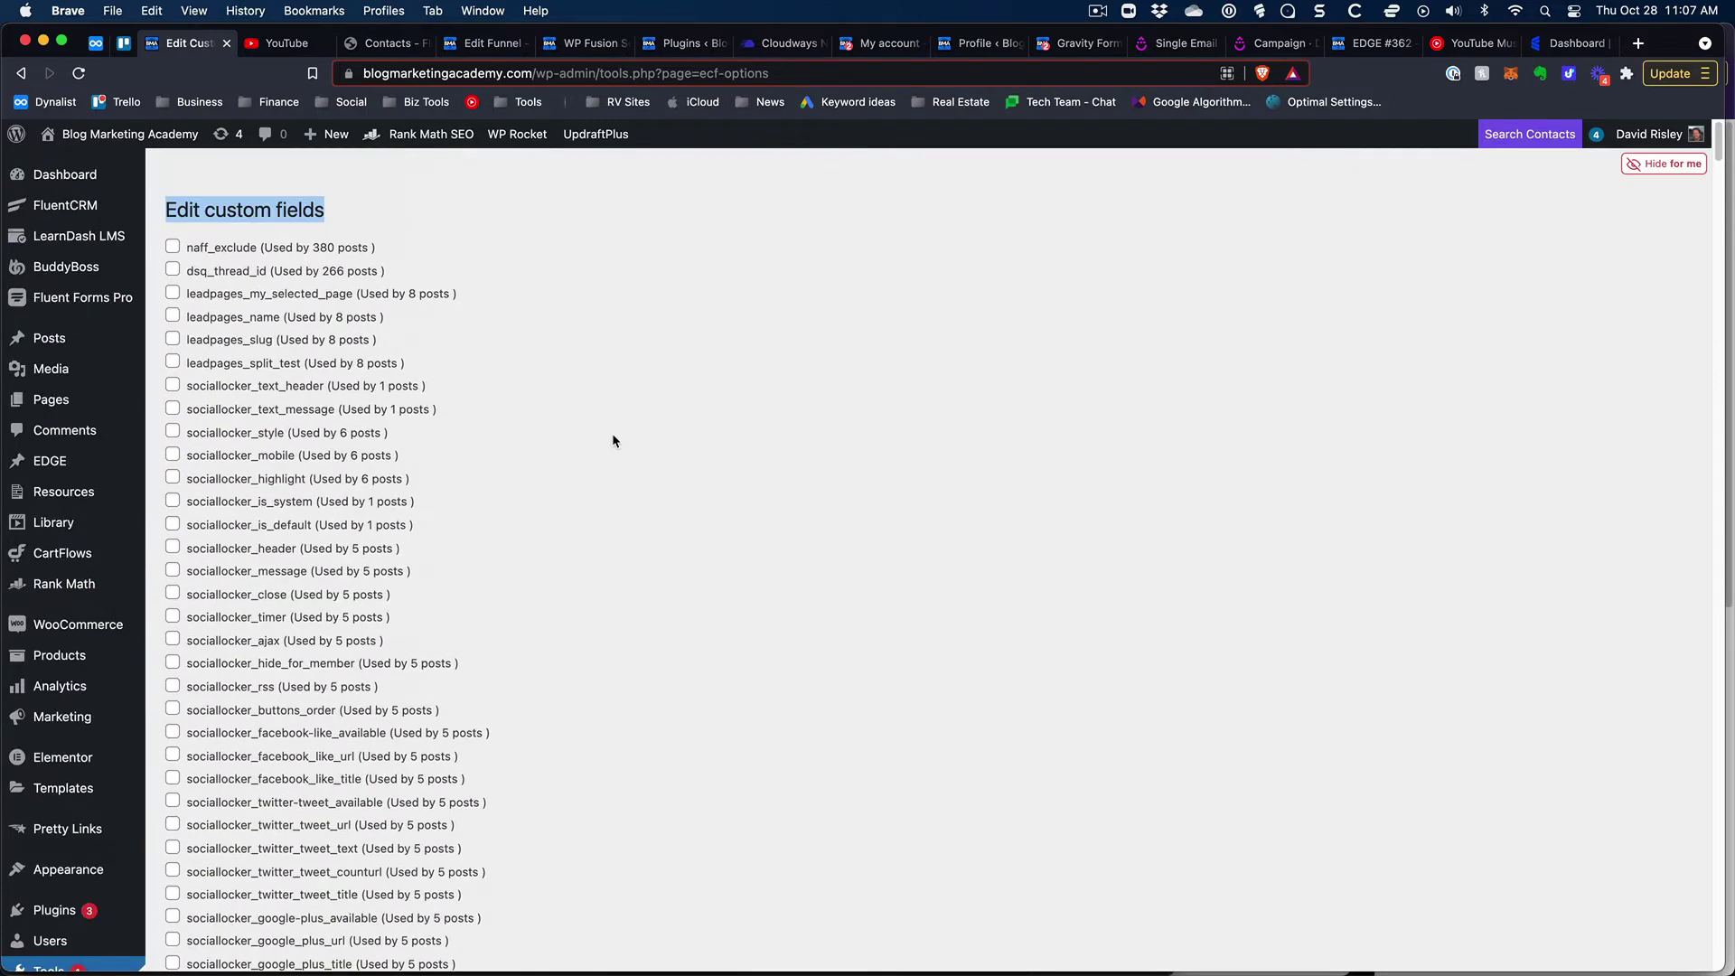
{"action": "left_click", "coordinate": [615, 438]}
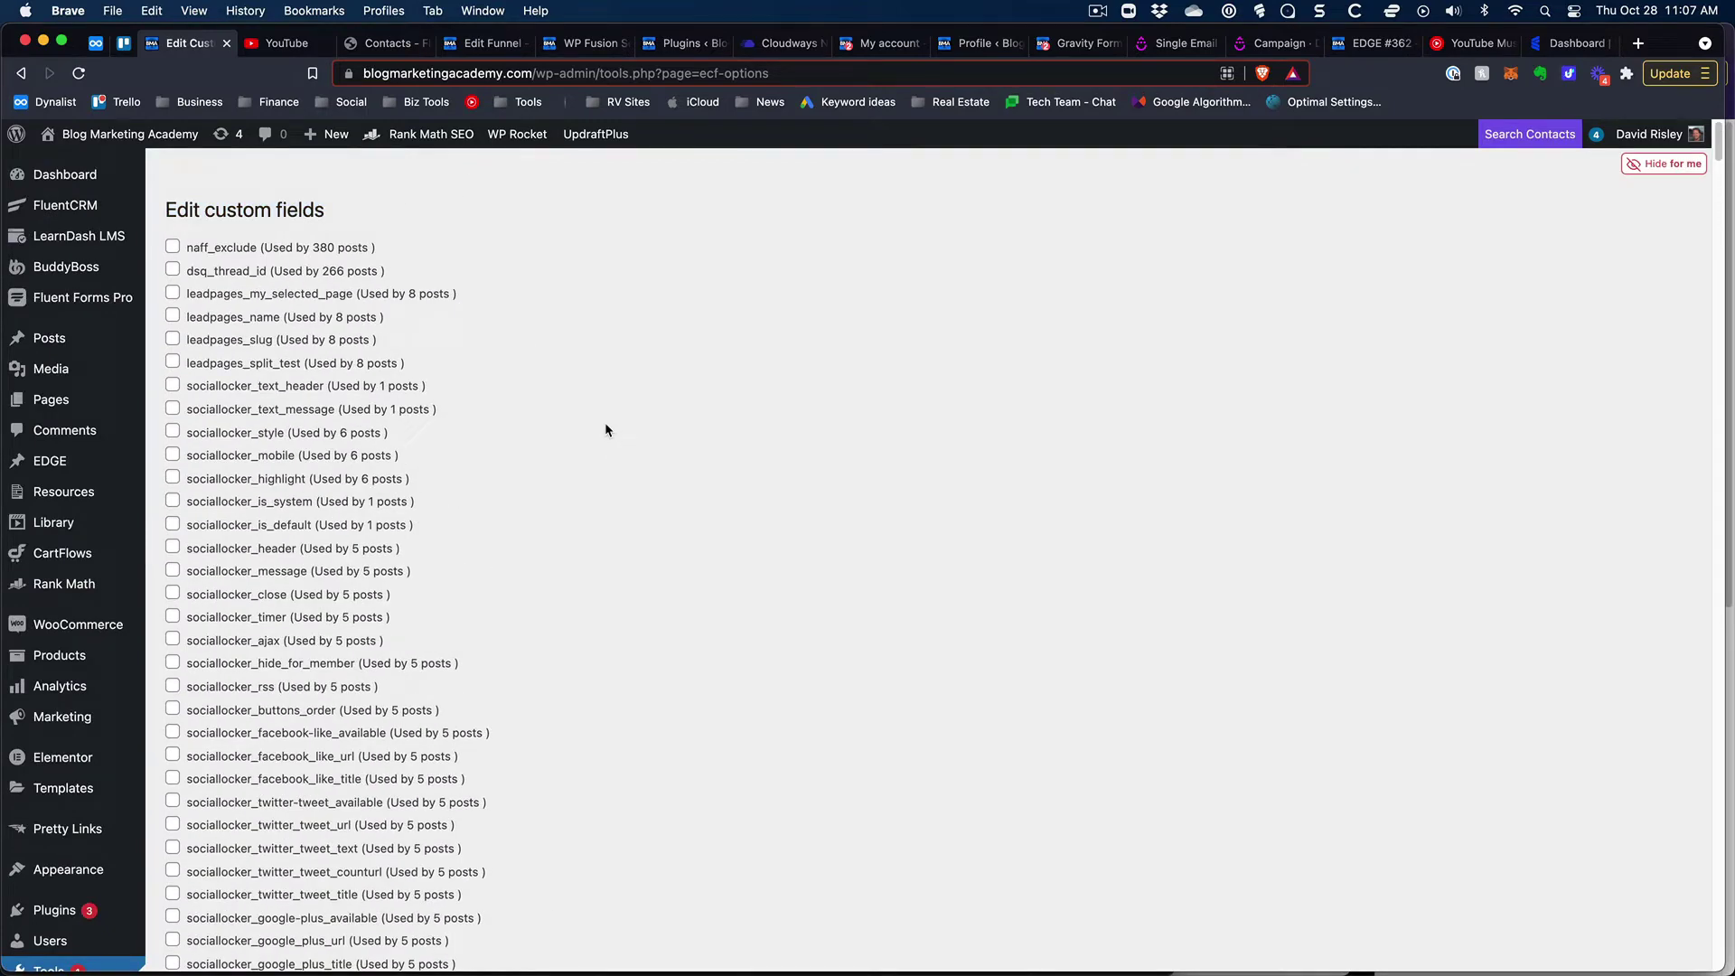
{"action": "scroll", "coordinate": [610, 422], "scroll_direction": "down", "scroll_amount": 8}
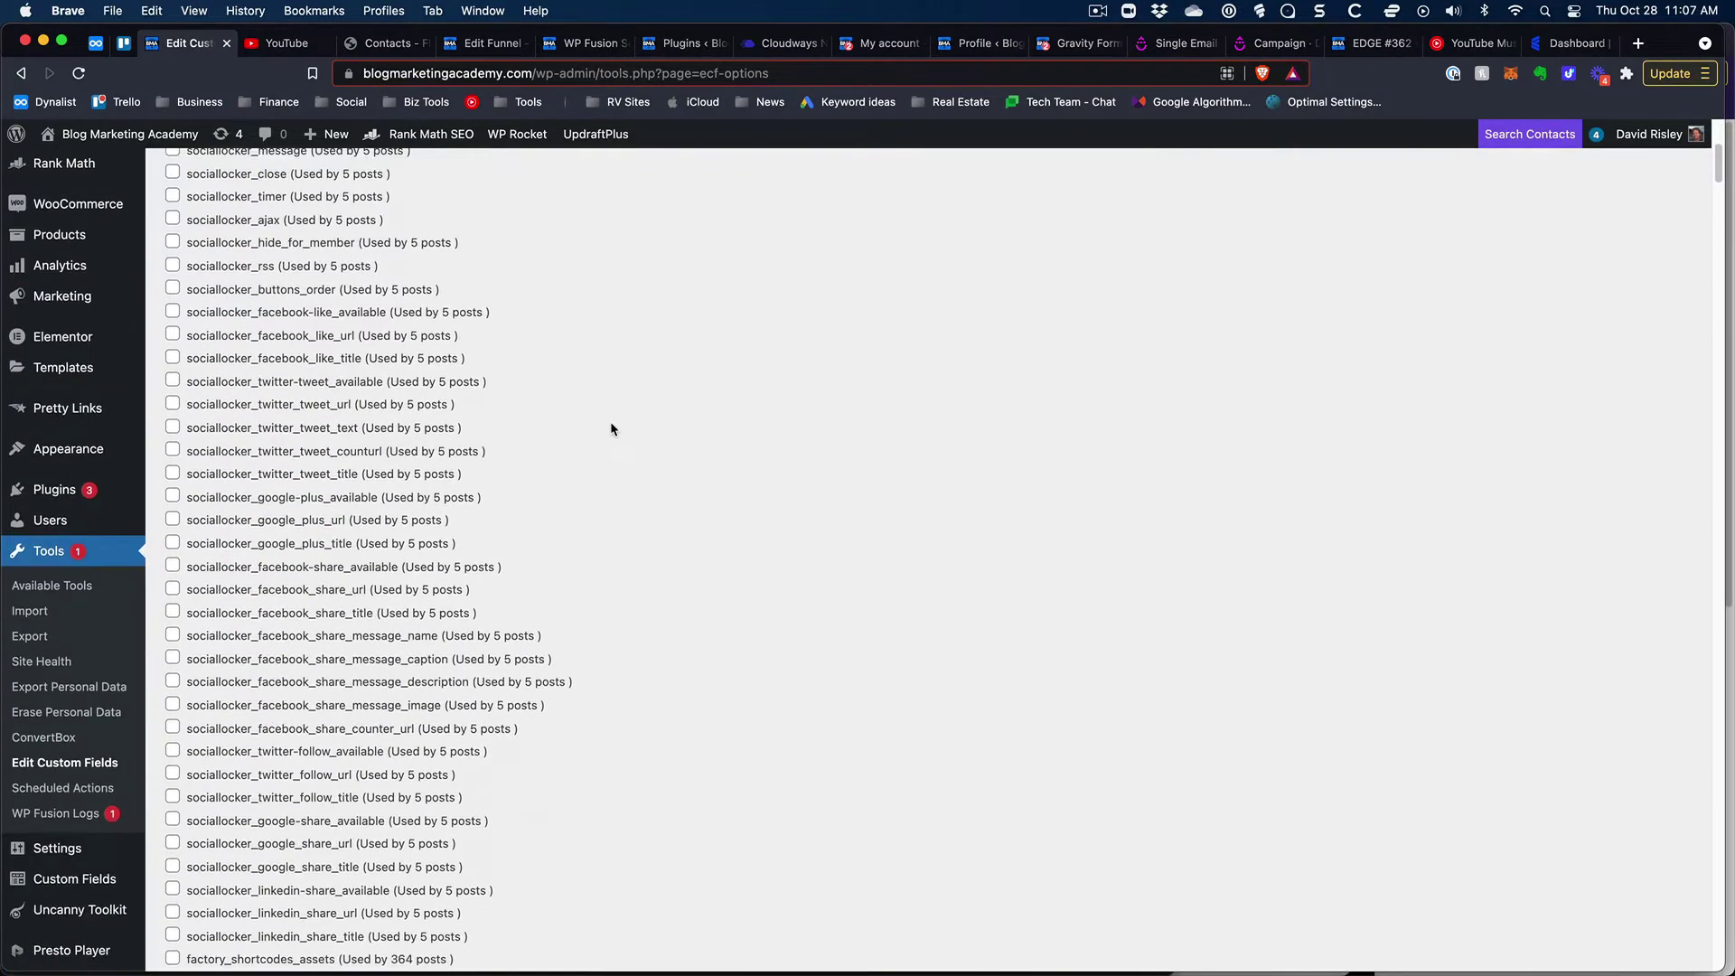
{"action": "scroll", "coordinate": [611, 423], "scroll_direction": "down", "scroll_amount": 6}
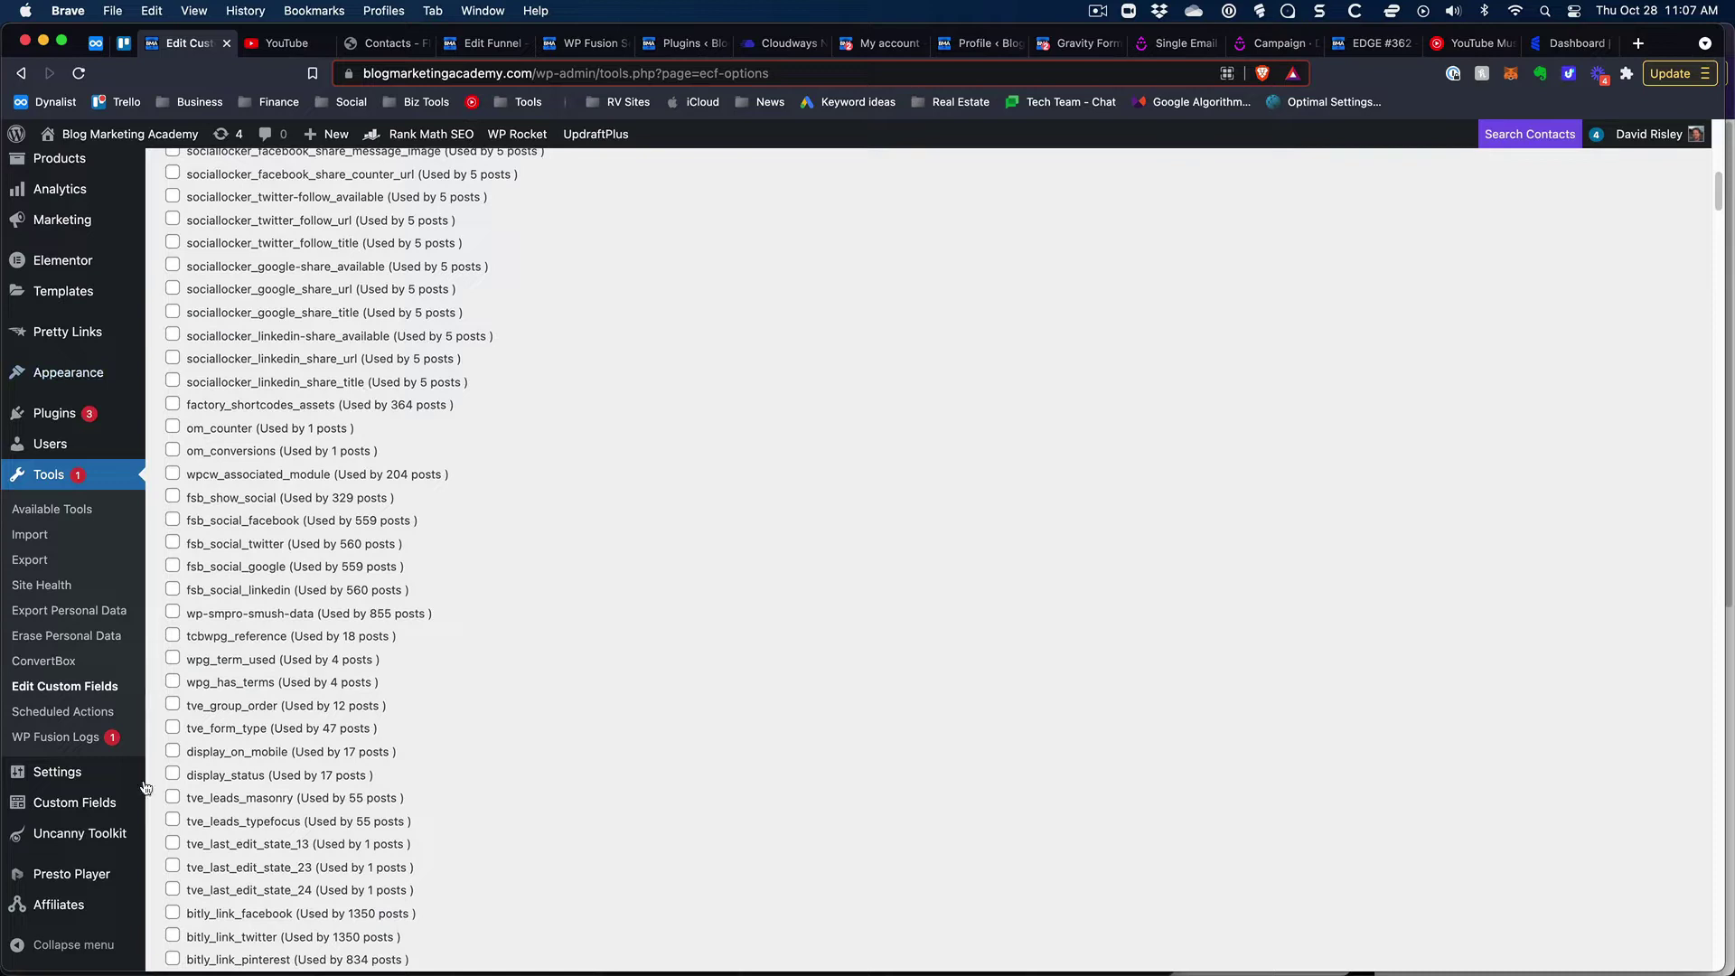
Step: Run a new UpdraftPlus backup that includes the database, excludes the files and is sent to remote storage
{"action": "mouse_move", "coordinate": [145, 785]}
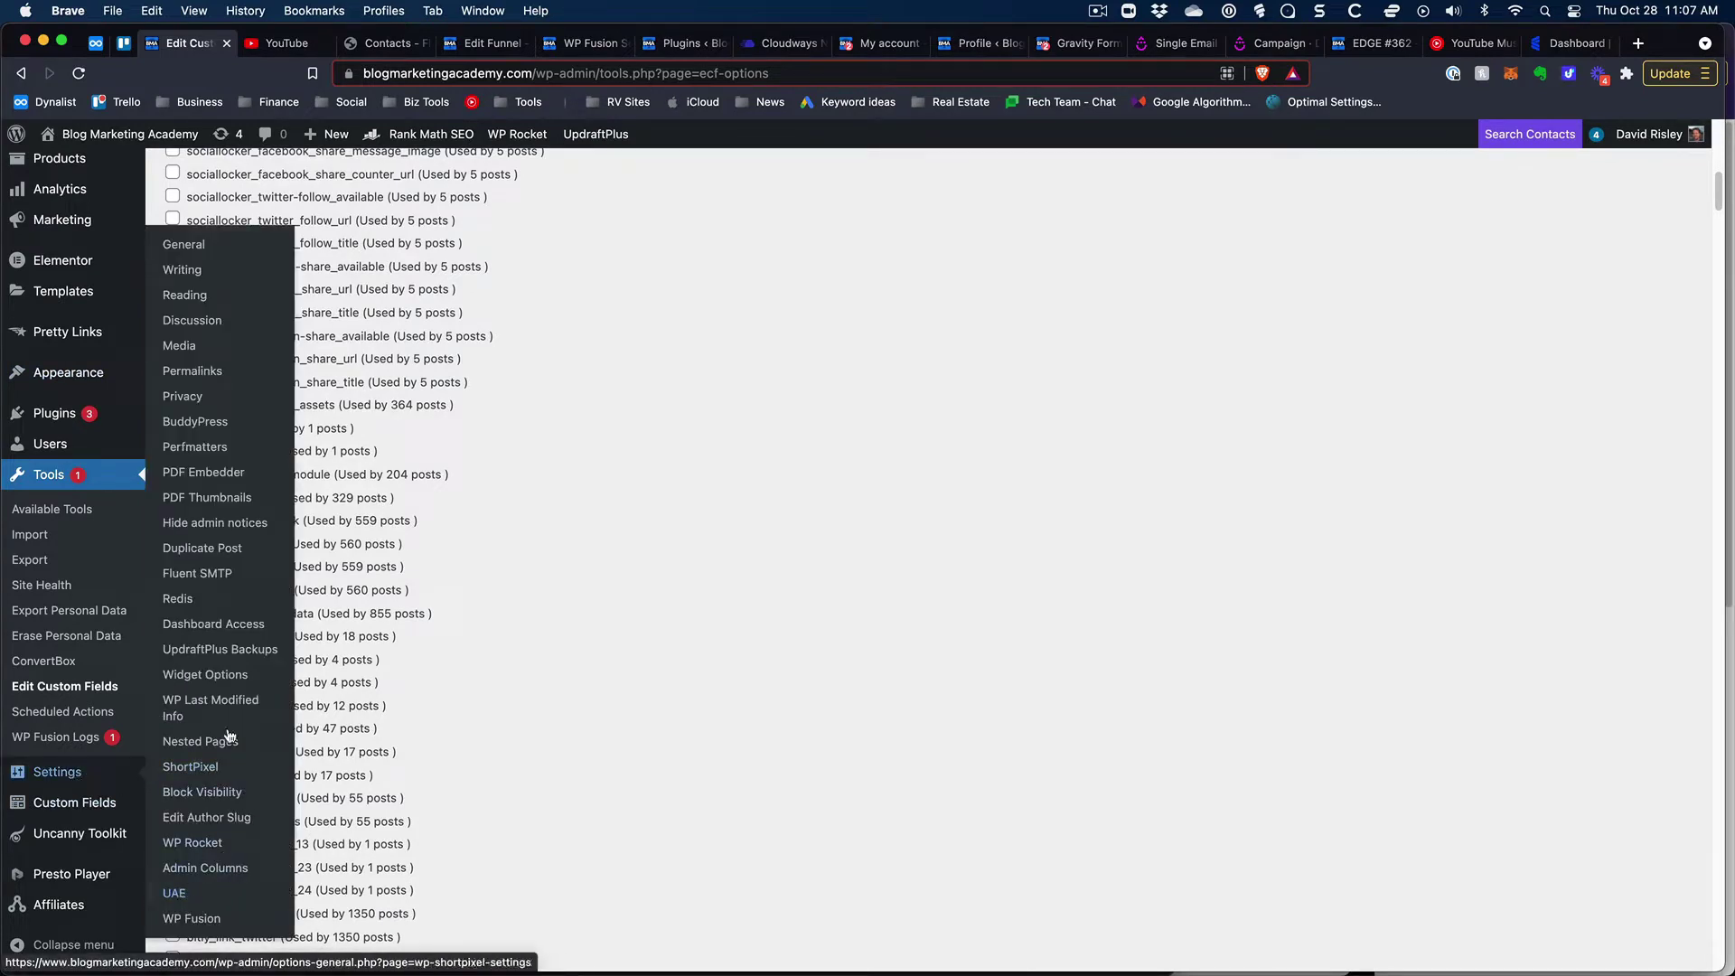
{"action": "left_click", "coordinate": [213, 651]}
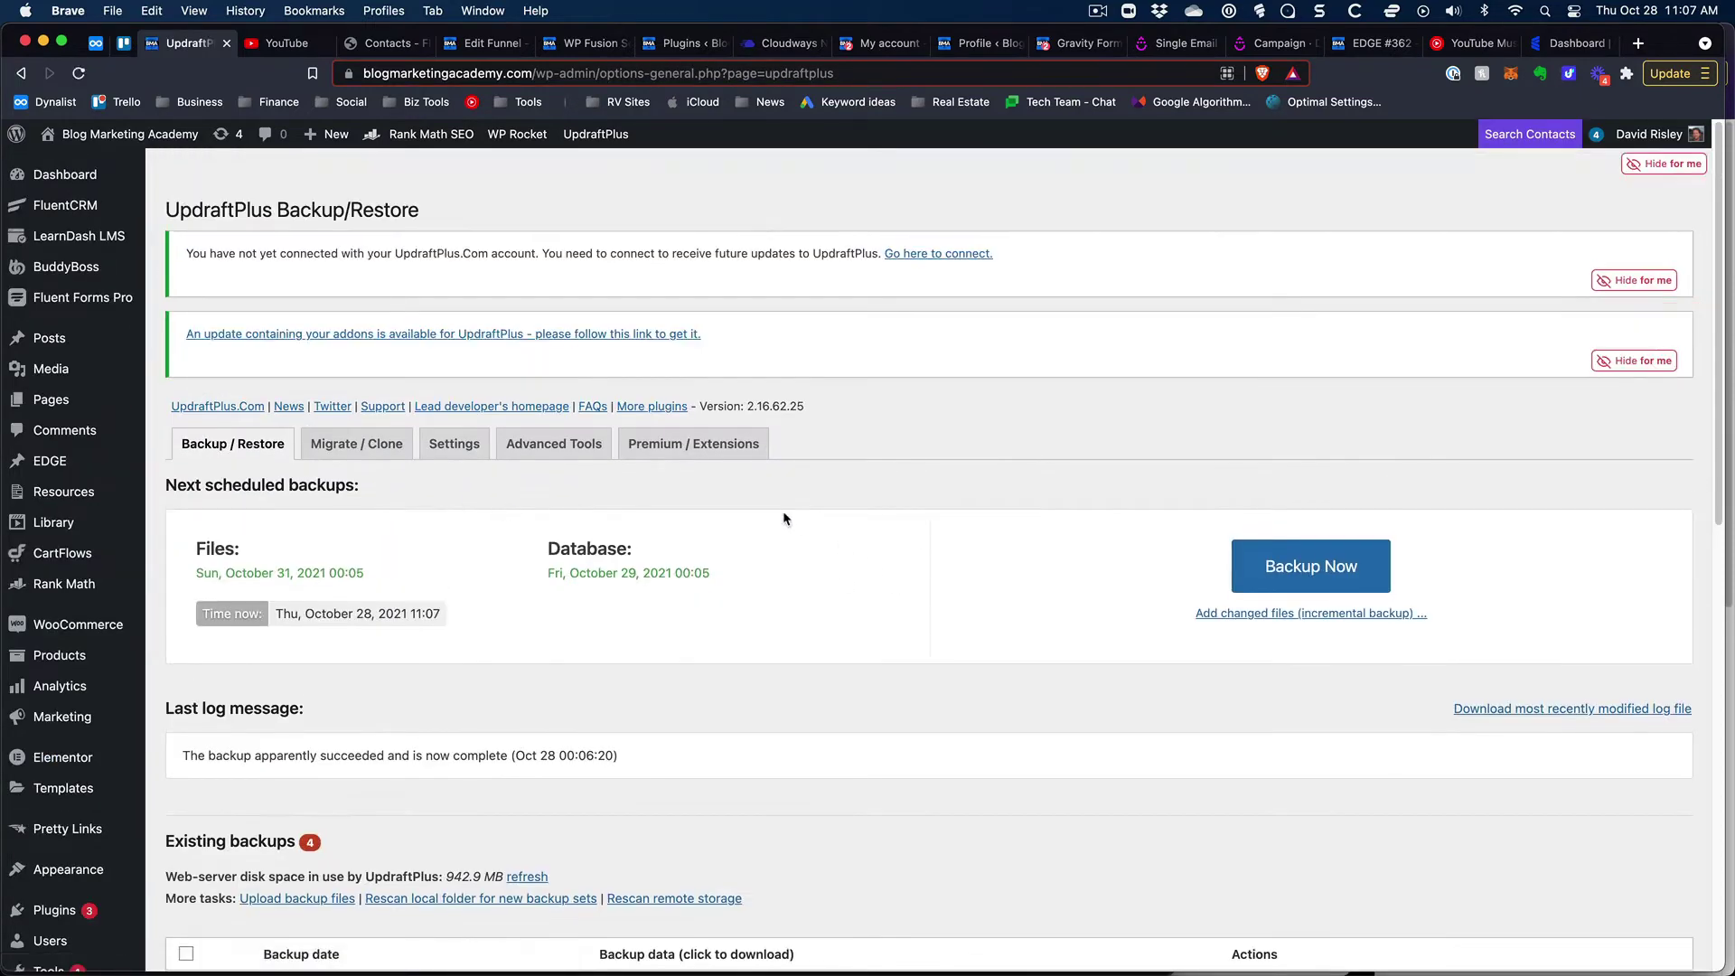
{"action": "scroll", "coordinate": [832, 514], "scroll_direction": "down", "scroll_amount": 5}
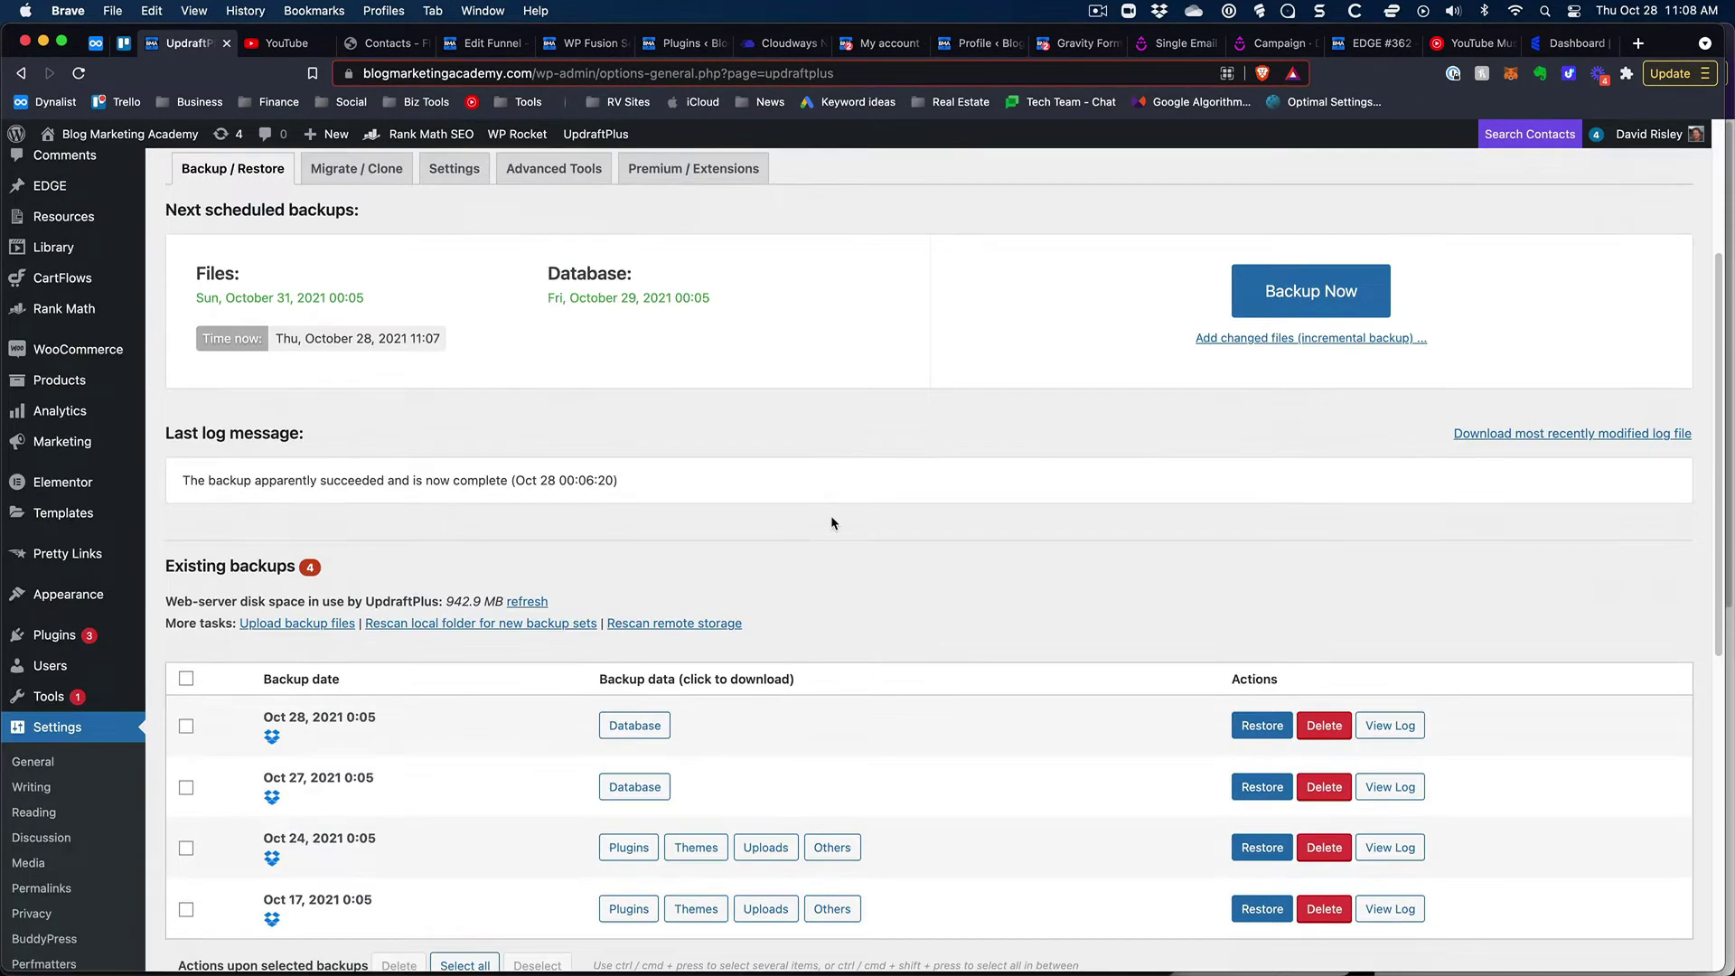
{"action": "left_click", "coordinate": [1299, 301]}
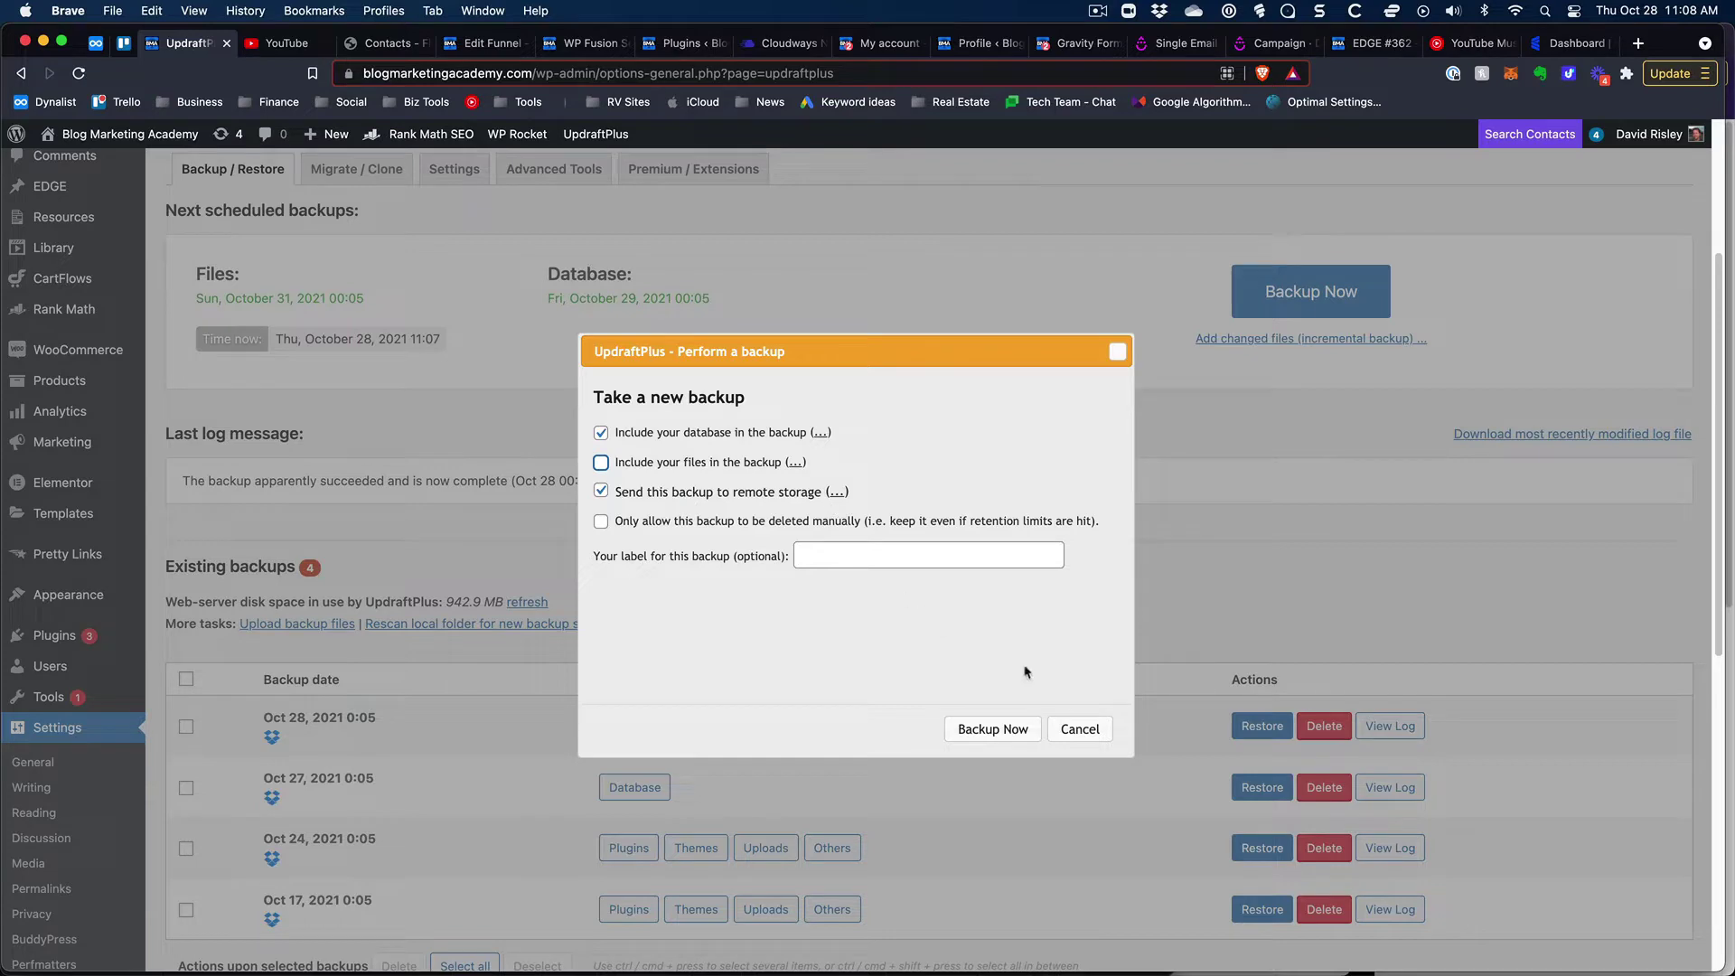
{"action": "left_click", "coordinate": [1020, 732]}
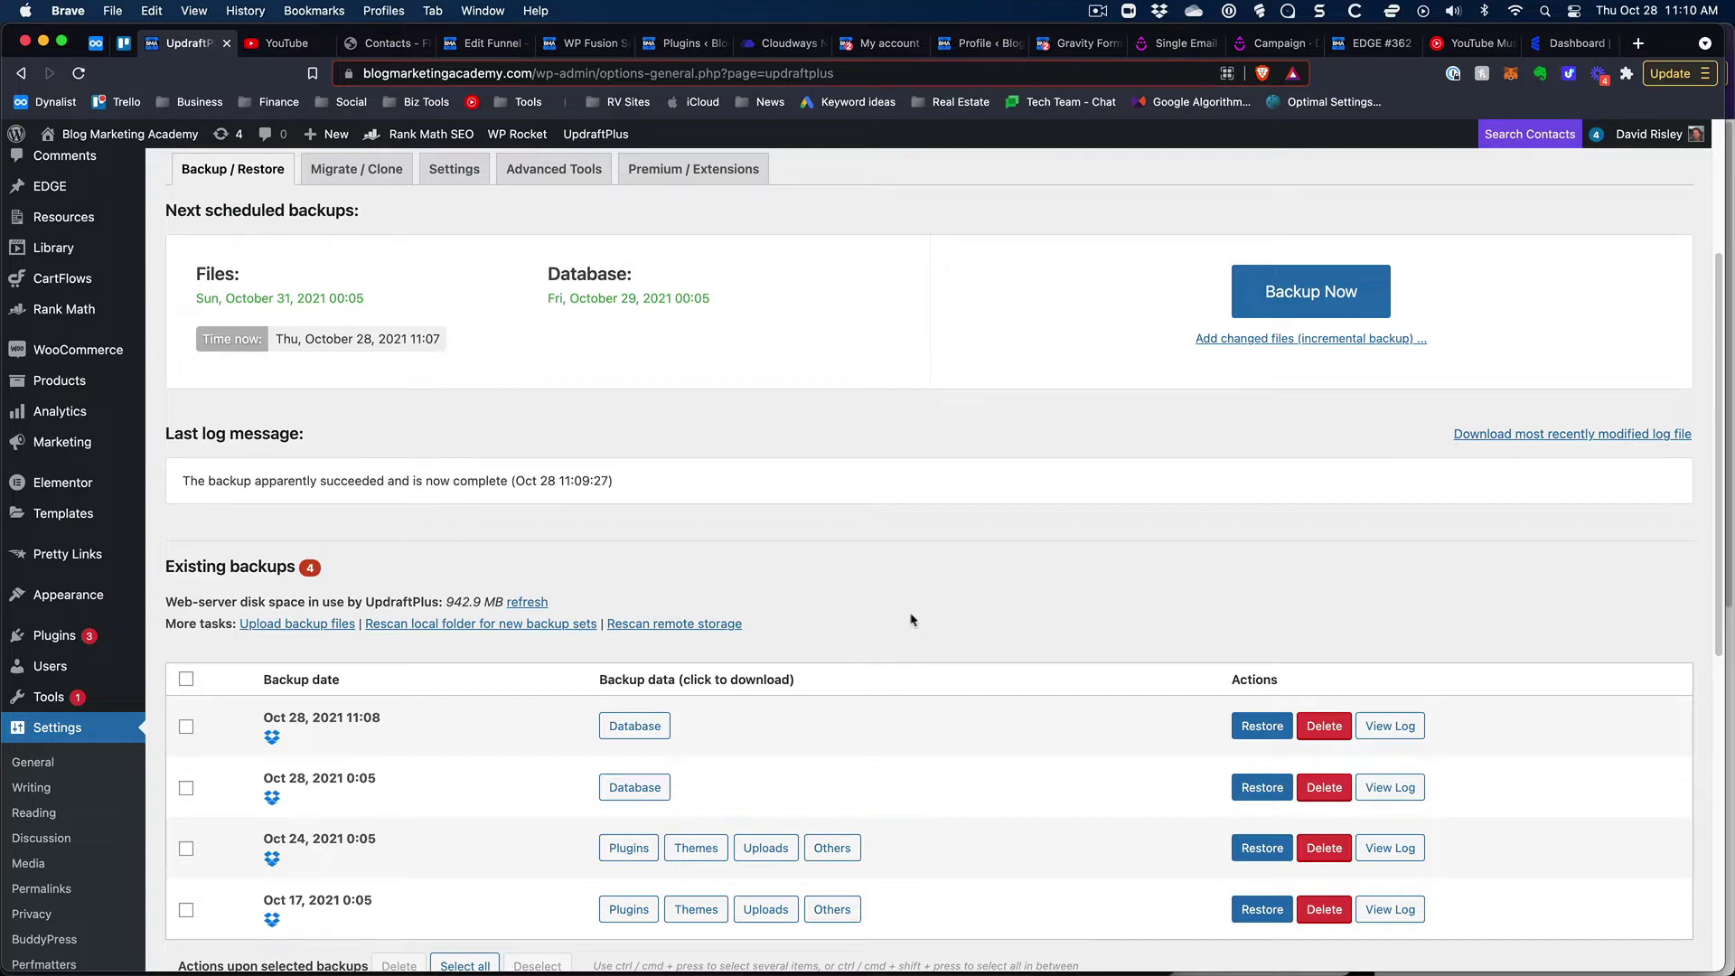
Step: Reopen the Edit Custom Fields tool and look through the sociallocker fields in its list
{"action": "mouse_move", "coordinate": [50, 697]}
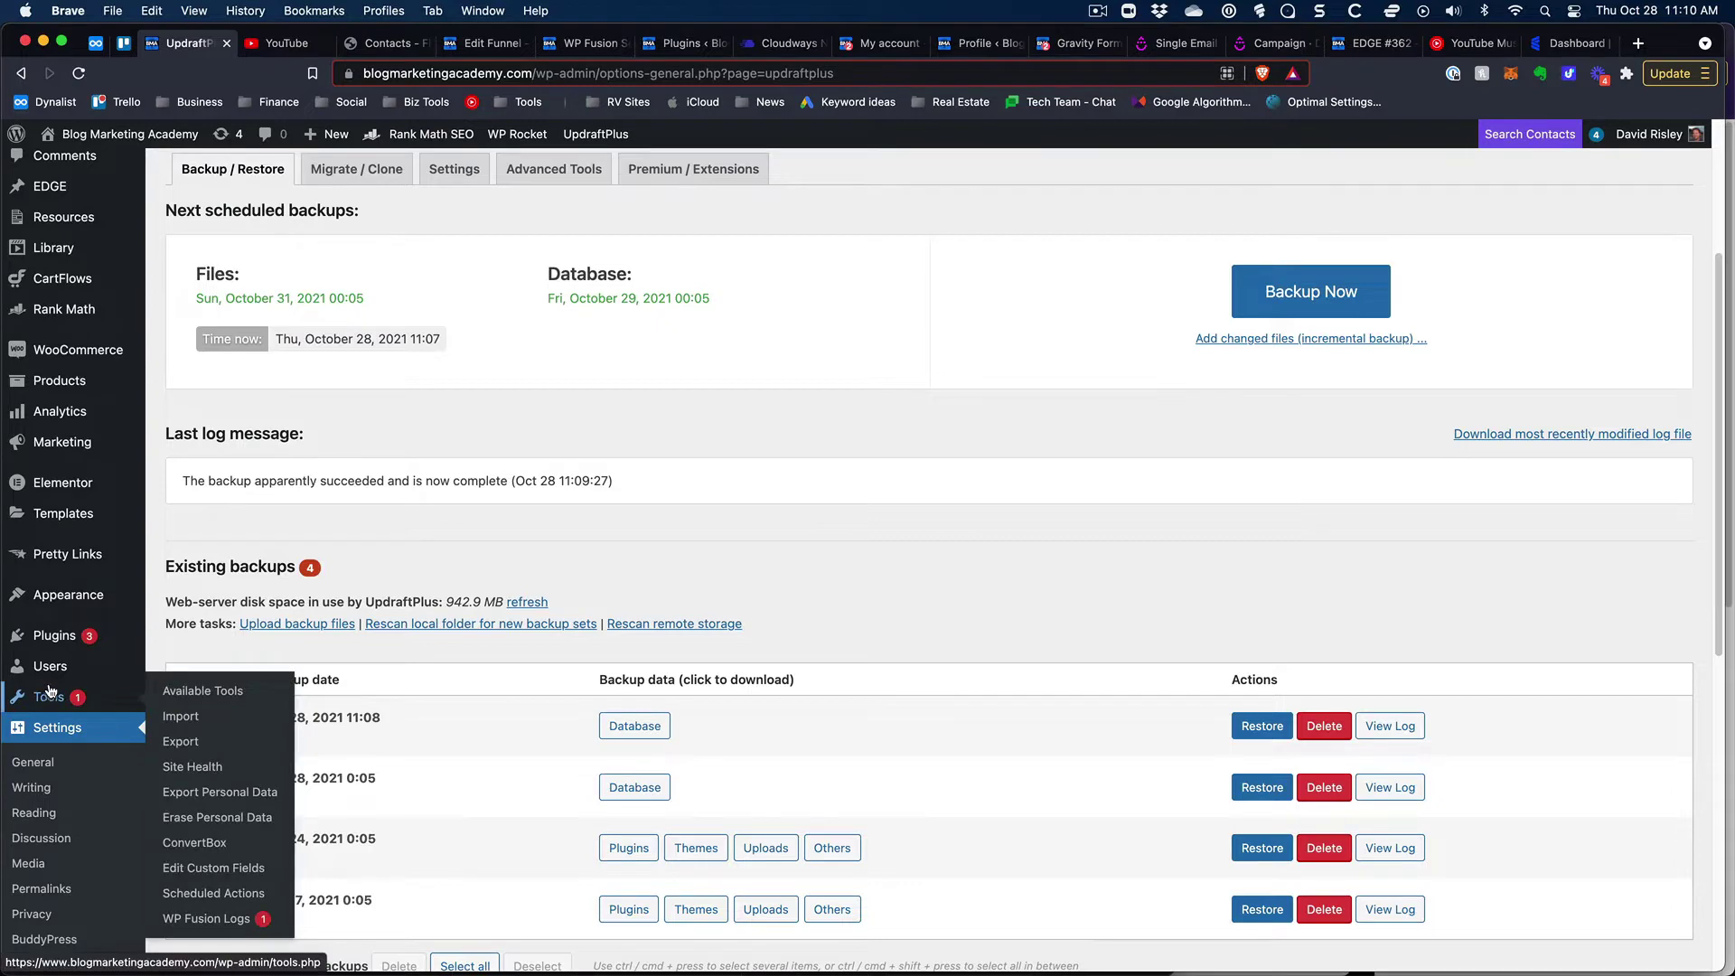
{"action": "left_click", "coordinate": [213, 869]}
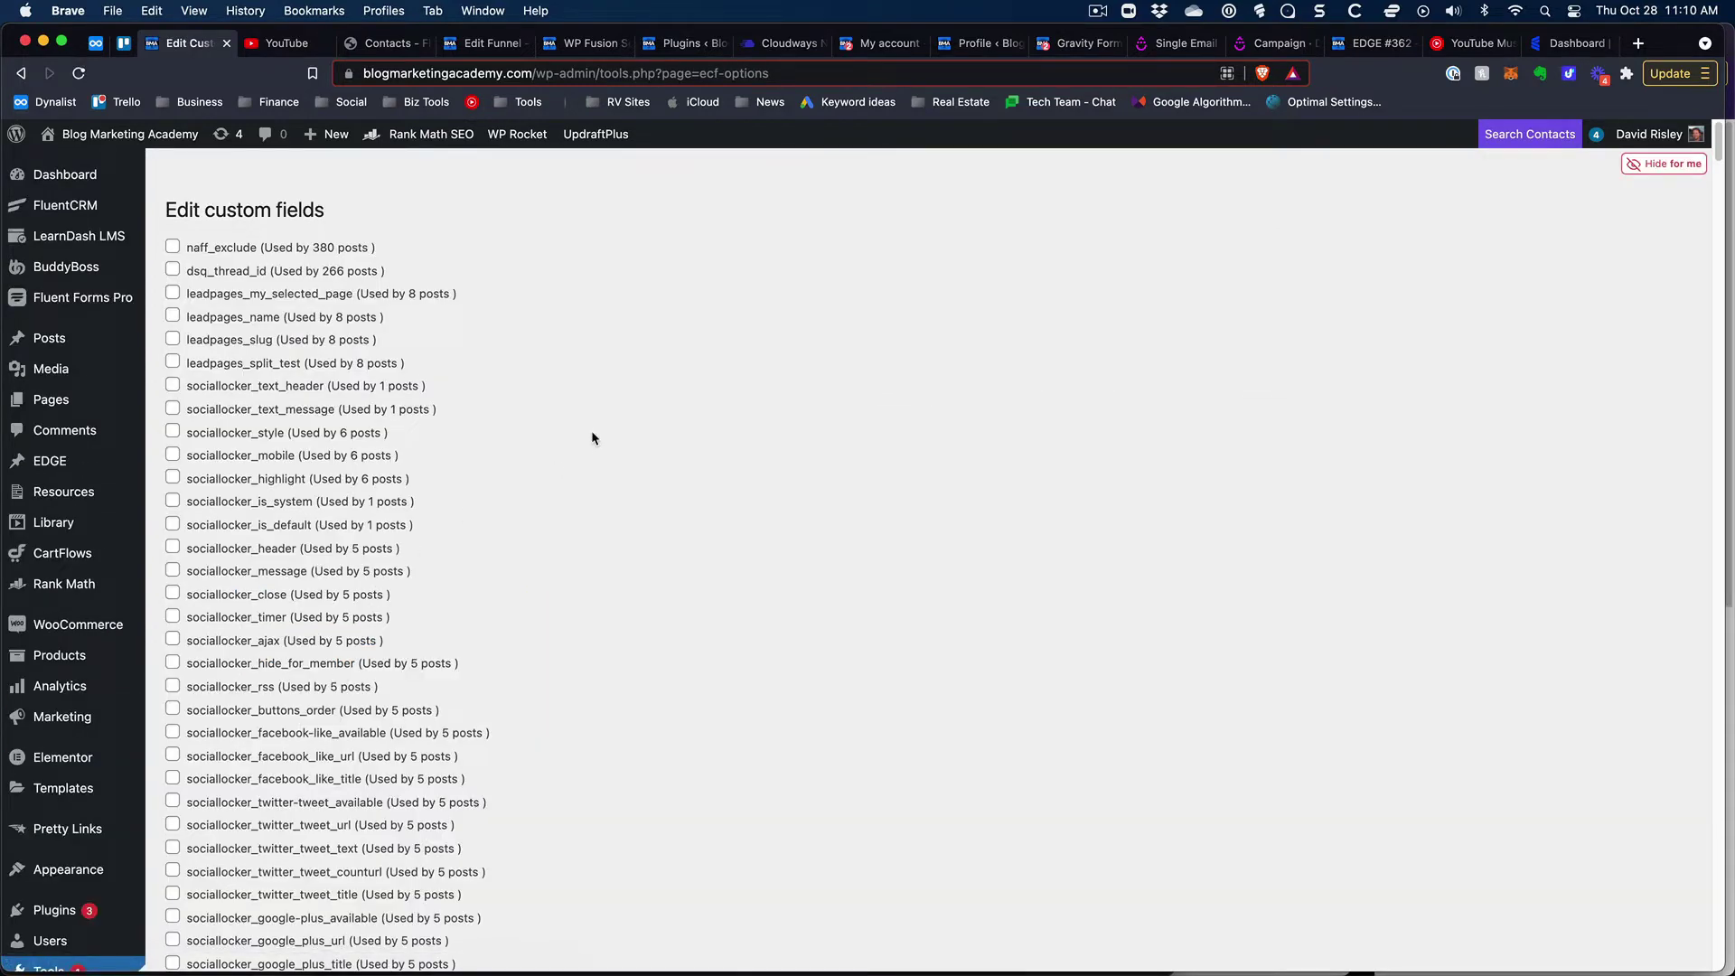
{"action": "scroll", "coordinate": [589, 428], "scroll_direction": "down", "scroll_amount": 5}
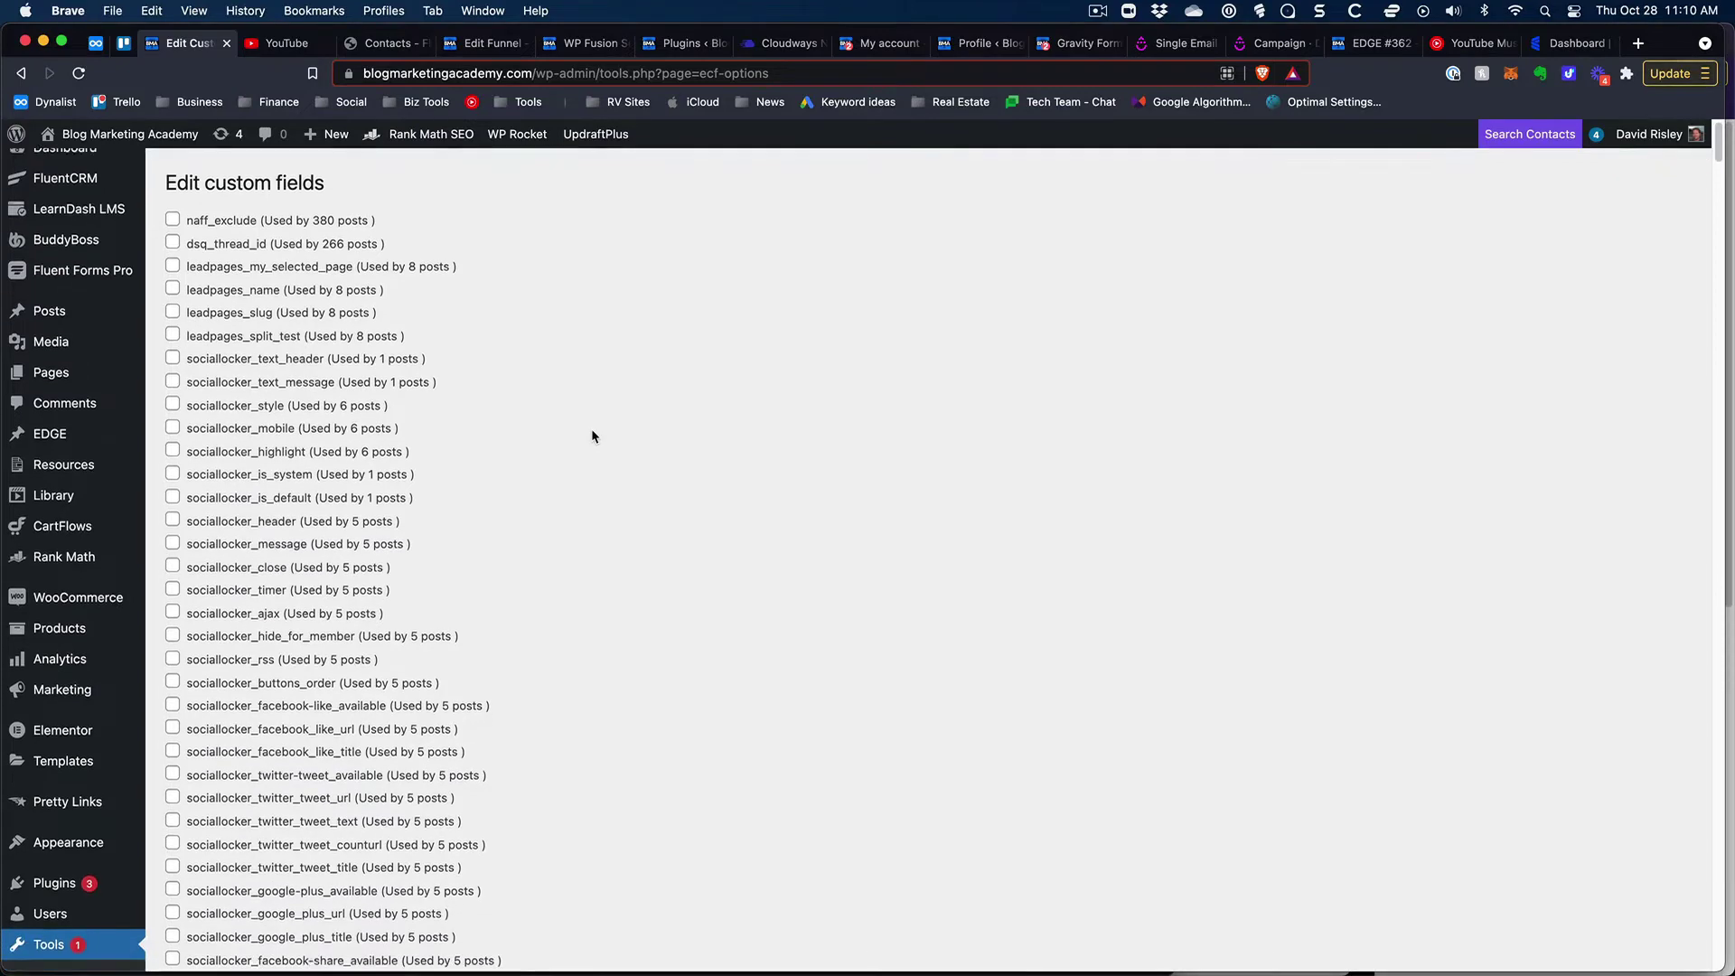
{"action": "scroll", "coordinate": [593, 430], "scroll_direction": "up", "scroll_amount": 5}
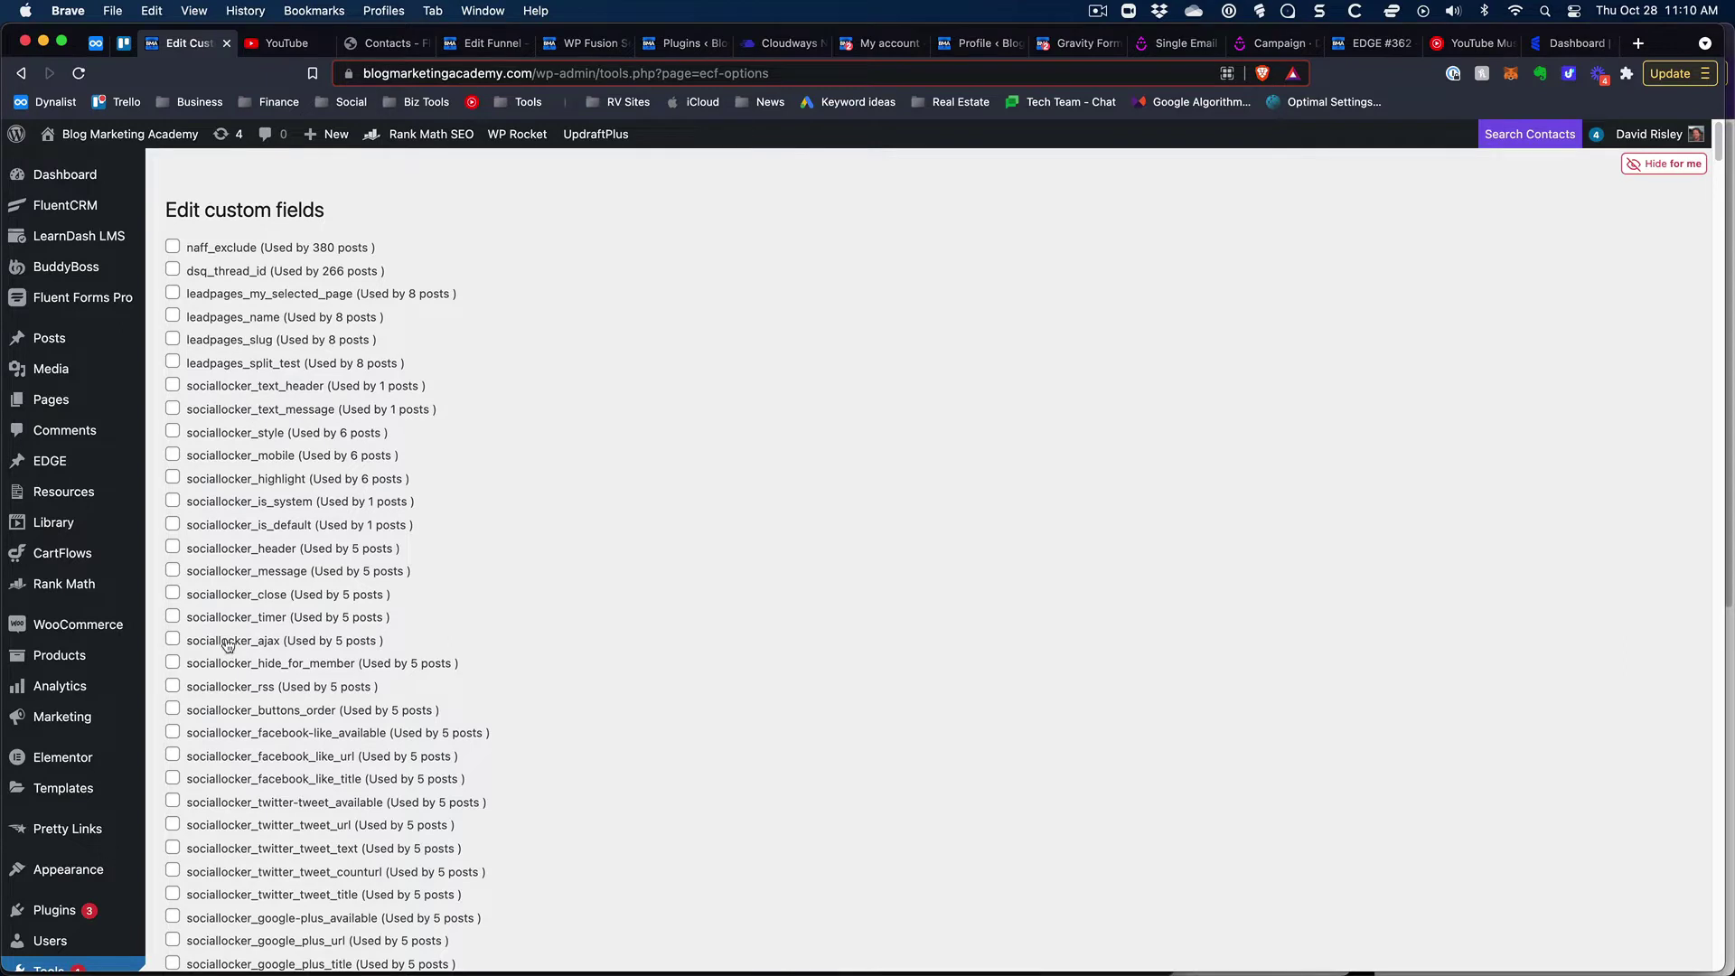
{"action": "scroll", "coordinate": [227, 647], "scroll_direction": "down", "scroll_amount": 1}
{"action": "scroll", "coordinate": [234, 660], "scroll_direction": "down", "scroll_amount": 1}
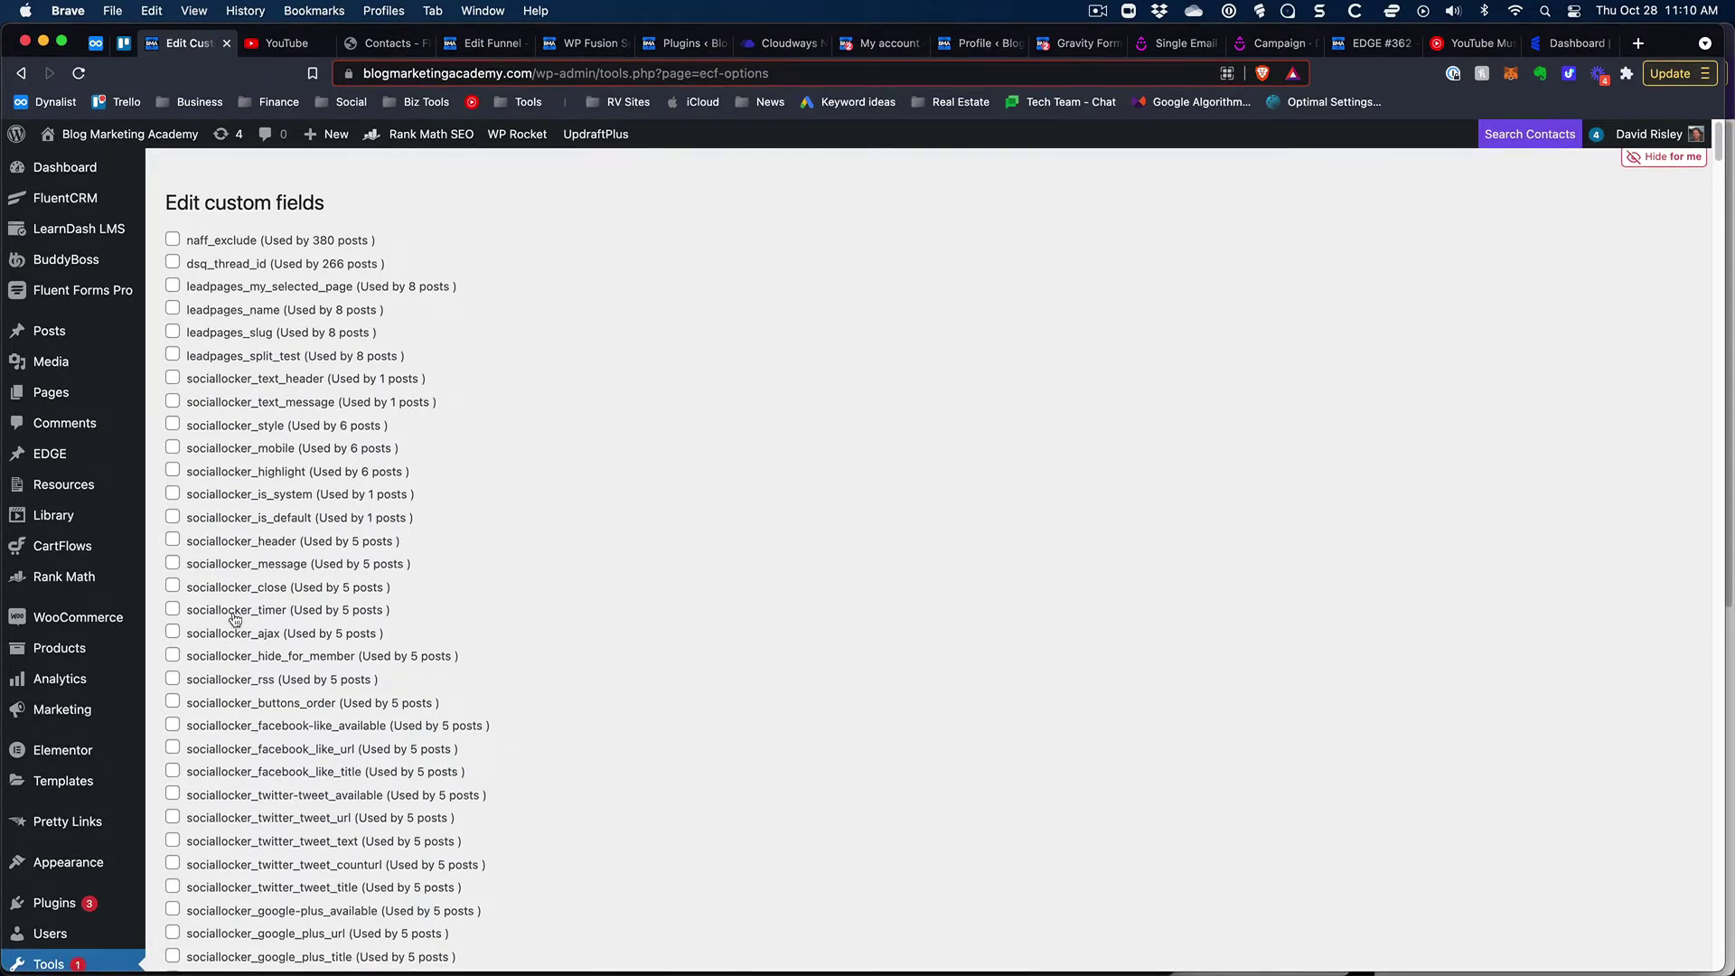
{"action": "scroll", "coordinate": [233, 623], "scroll_direction": "down", "scroll_amount": 2}
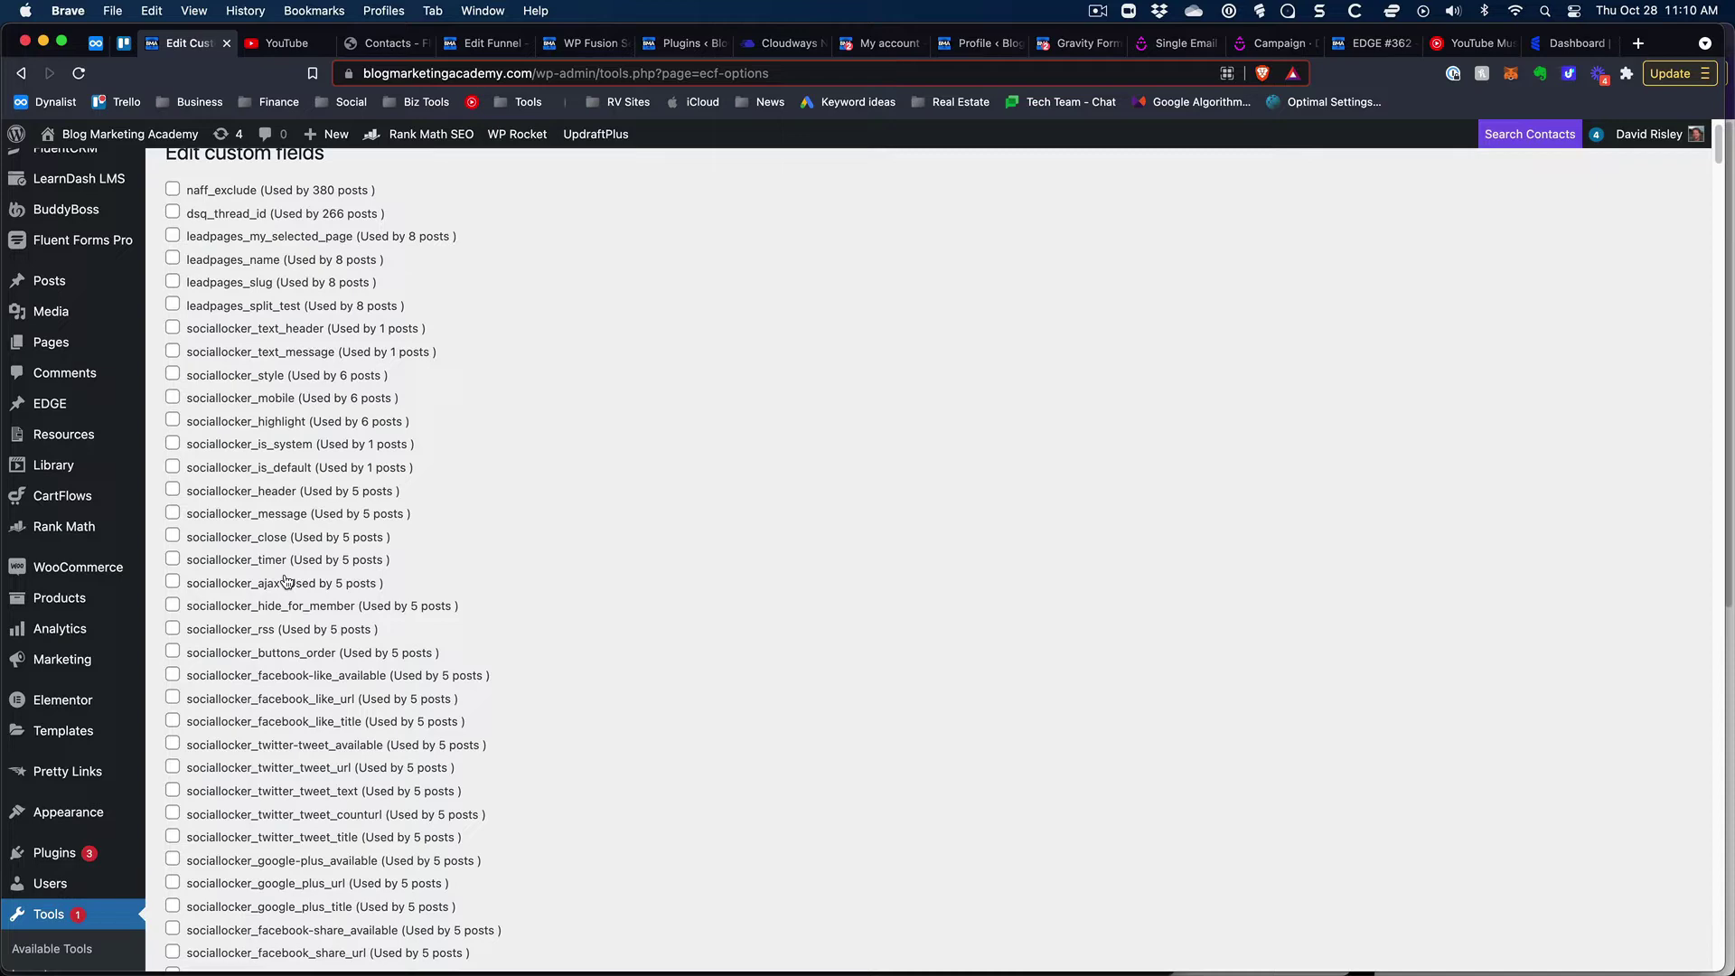
{"action": "scroll", "coordinate": [325, 523], "scroll_direction": "down", "scroll_amount": 5}
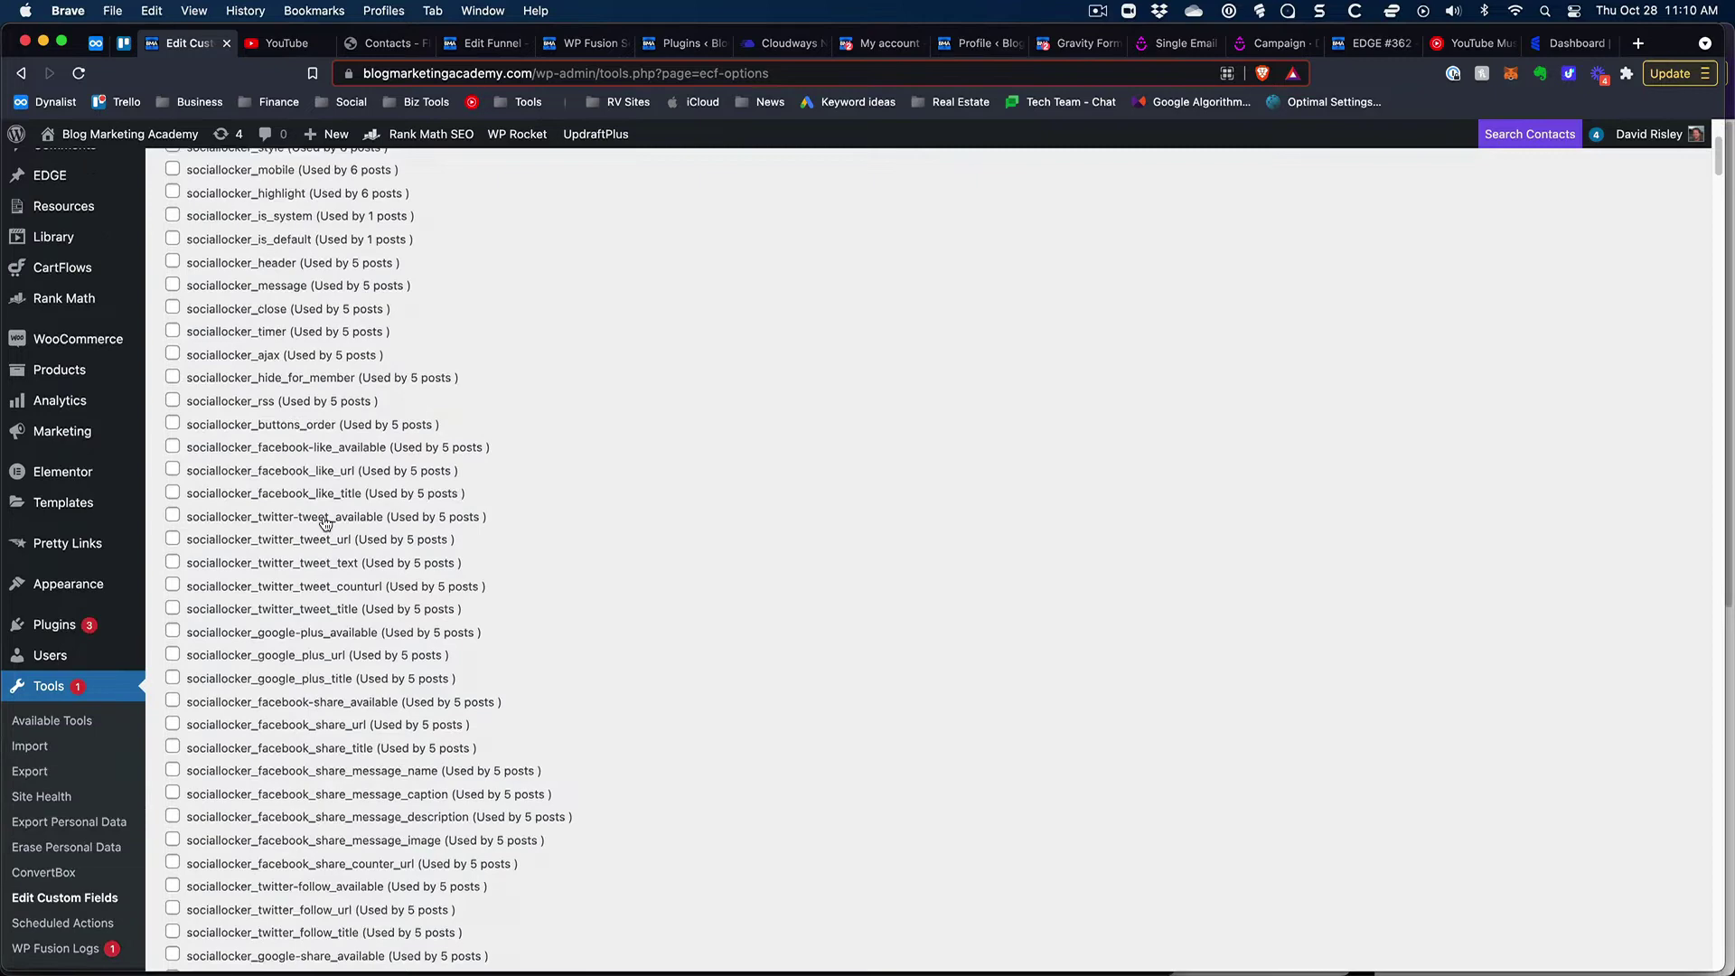
{"action": "scroll", "coordinate": [325, 523], "scroll_direction": "down", "scroll_amount": 2}
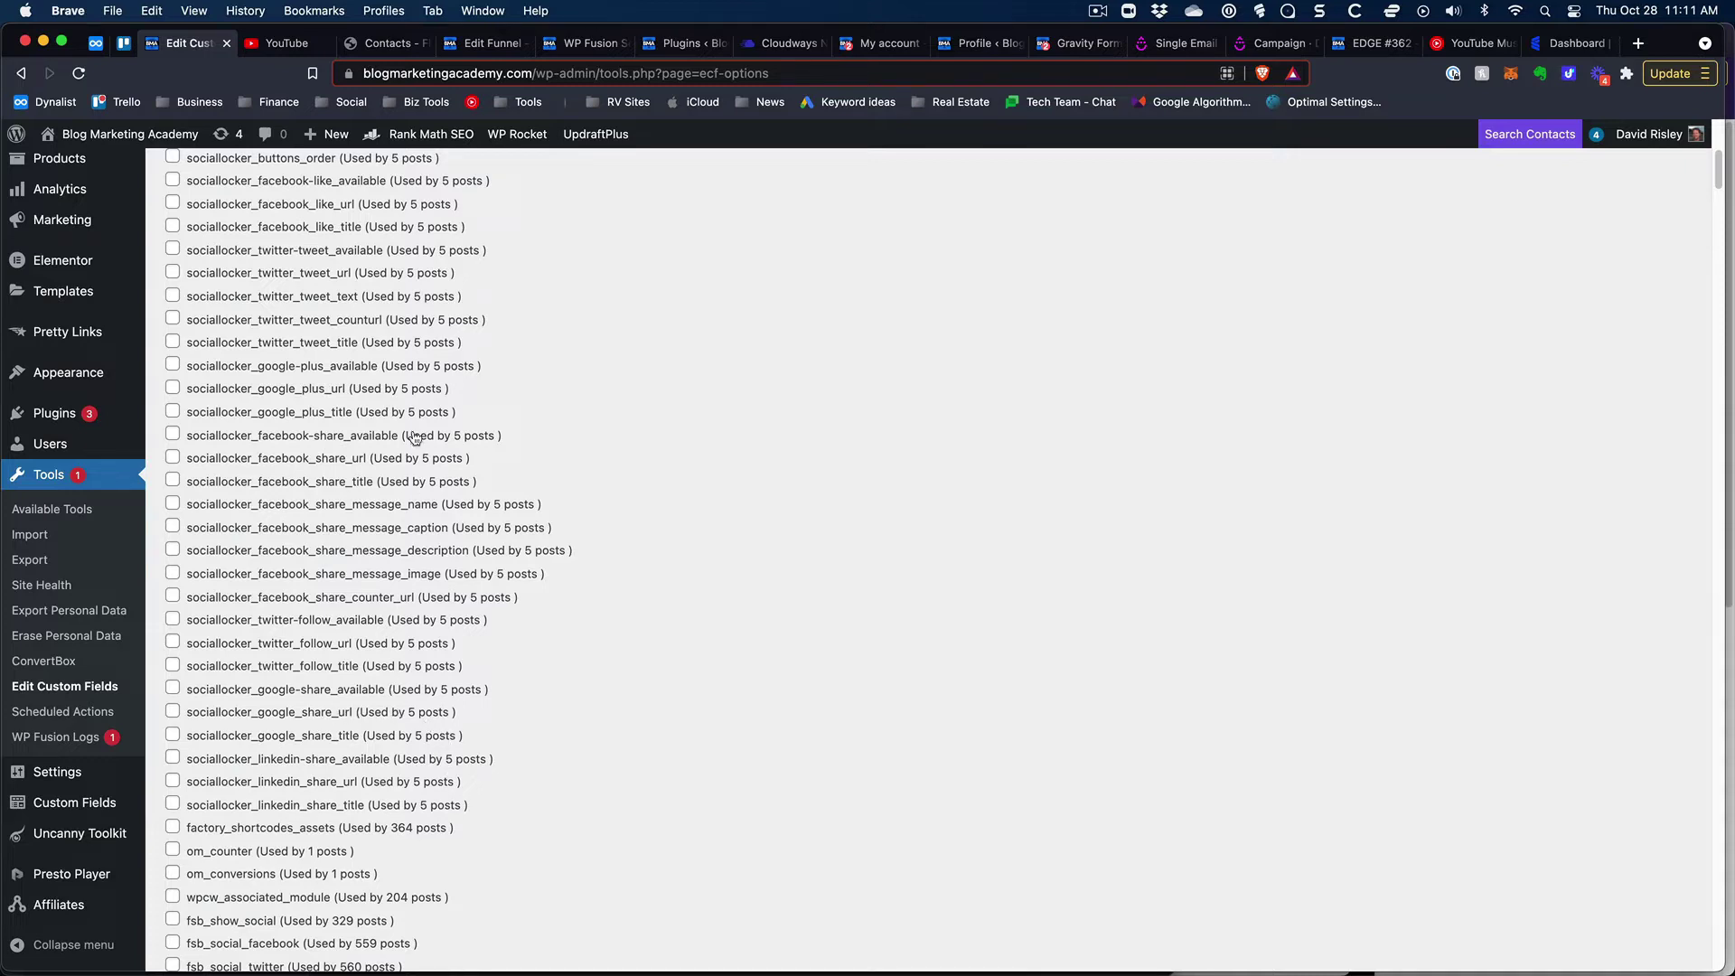
Step: Permanently delete the six sociallocker google-share and linkedin-share custom fields (available, url and title of each), confirming the deletion after reviewing the affected content
{"action": "left_click", "coordinate": [173, 804]}
{"action": "left_click", "coordinate": [173, 782]}
{"action": "left_click", "coordinate": [173, 759]}
{"action": "left_click", "coordinate": [173, 735]}
{"action": "left_click", "coordinate": [173, 712]}
{"action": "left_click", "coordinate": [172, 689]}
{"action": "scroll", "coordinate": [271, 750], "scroll_direction": "down", "scroll_amount": 7}
{"action": "scroll", "coordinate": [285, 768], "scroll_direction": "down", "scroll_amount": 20}
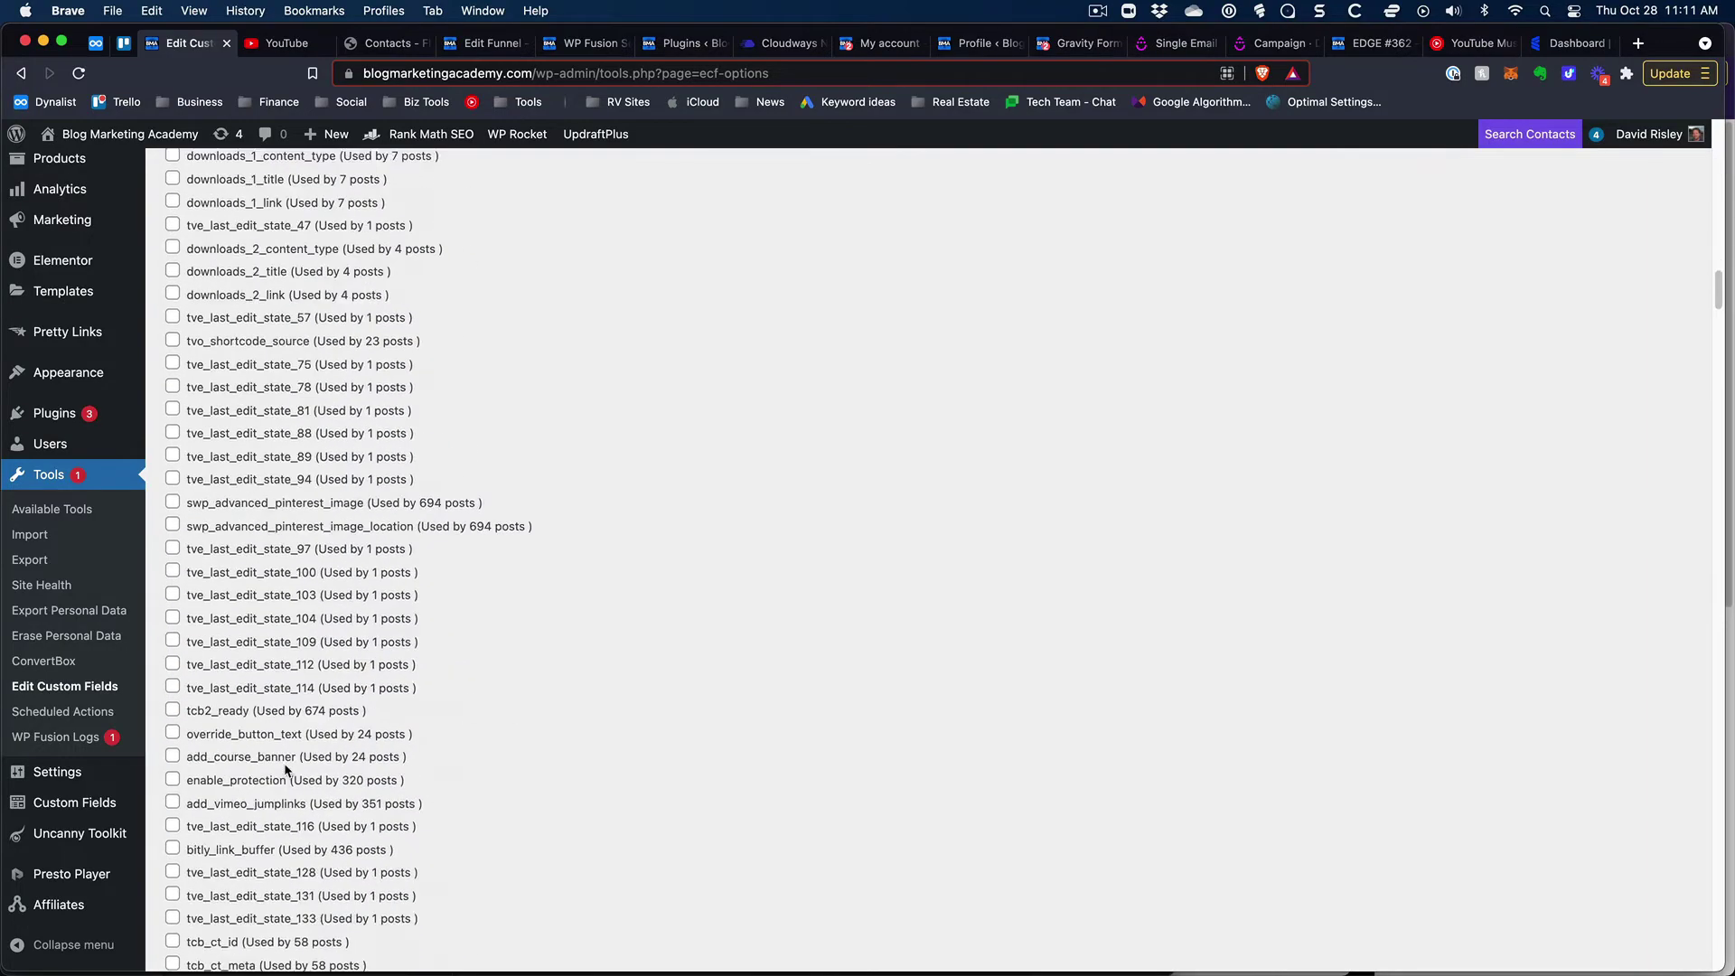
{"action": "scroll", "coordinate": [289, 771], "scroll_direction": "down", "scroll_amount": 20}
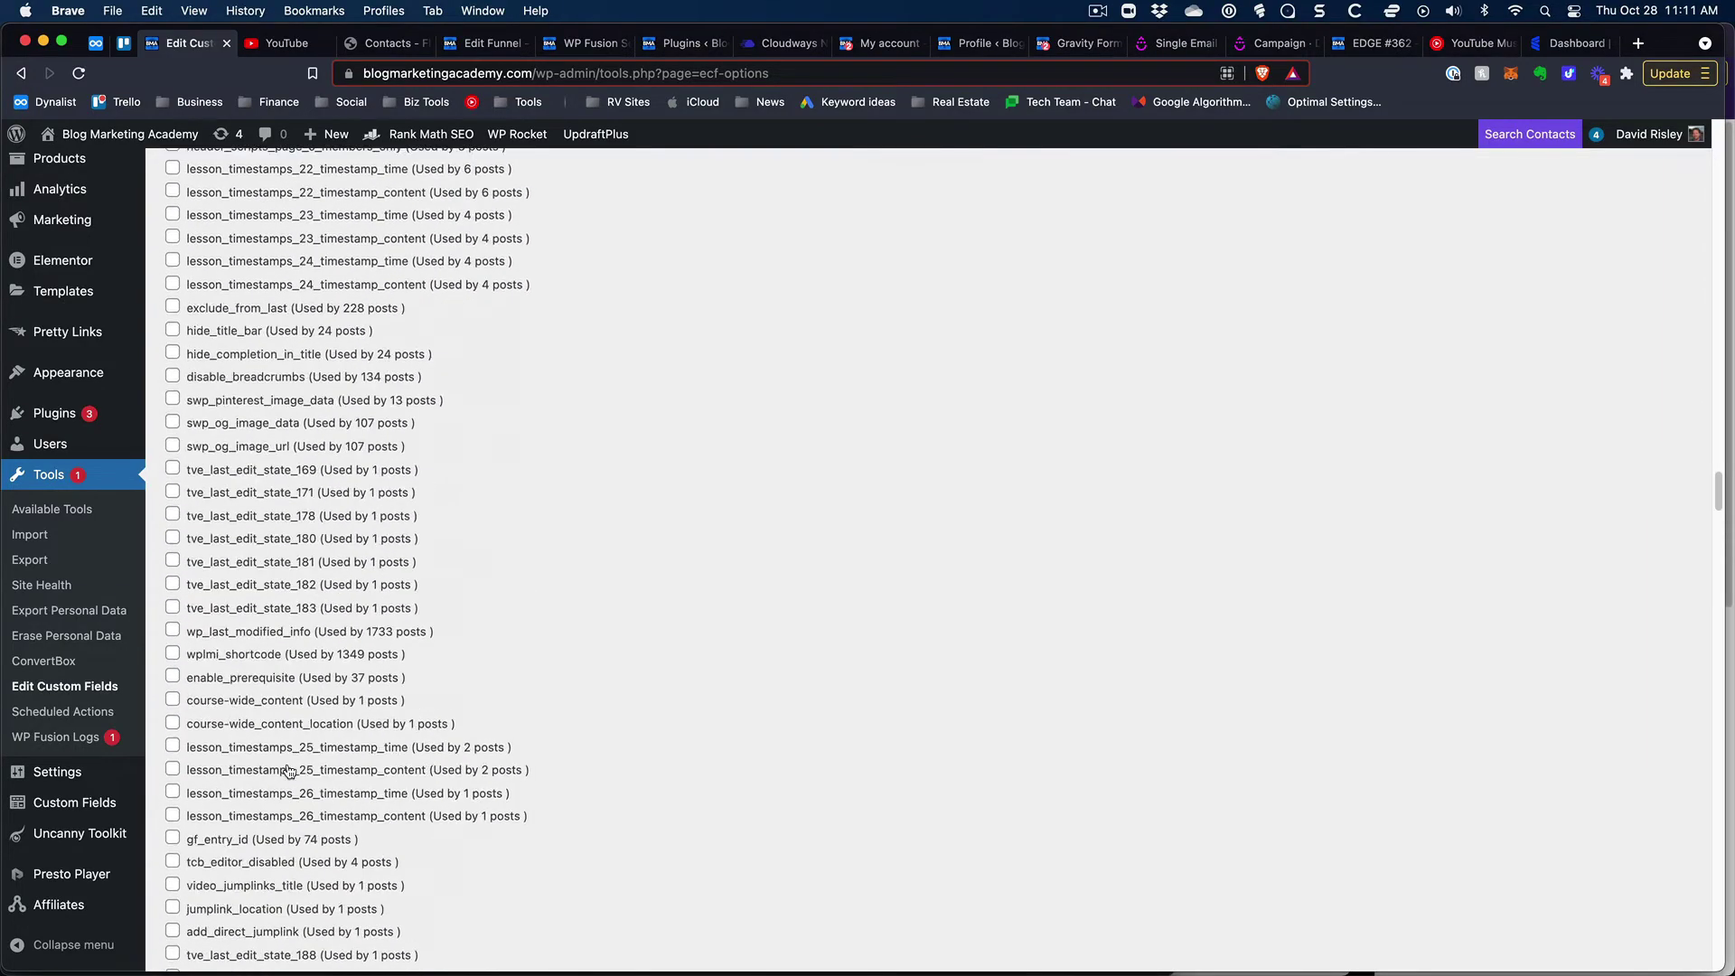
{"action": "scroll", "coordinate": [289, 771], "scroll_direction": "down", "scroll_amount": 20}
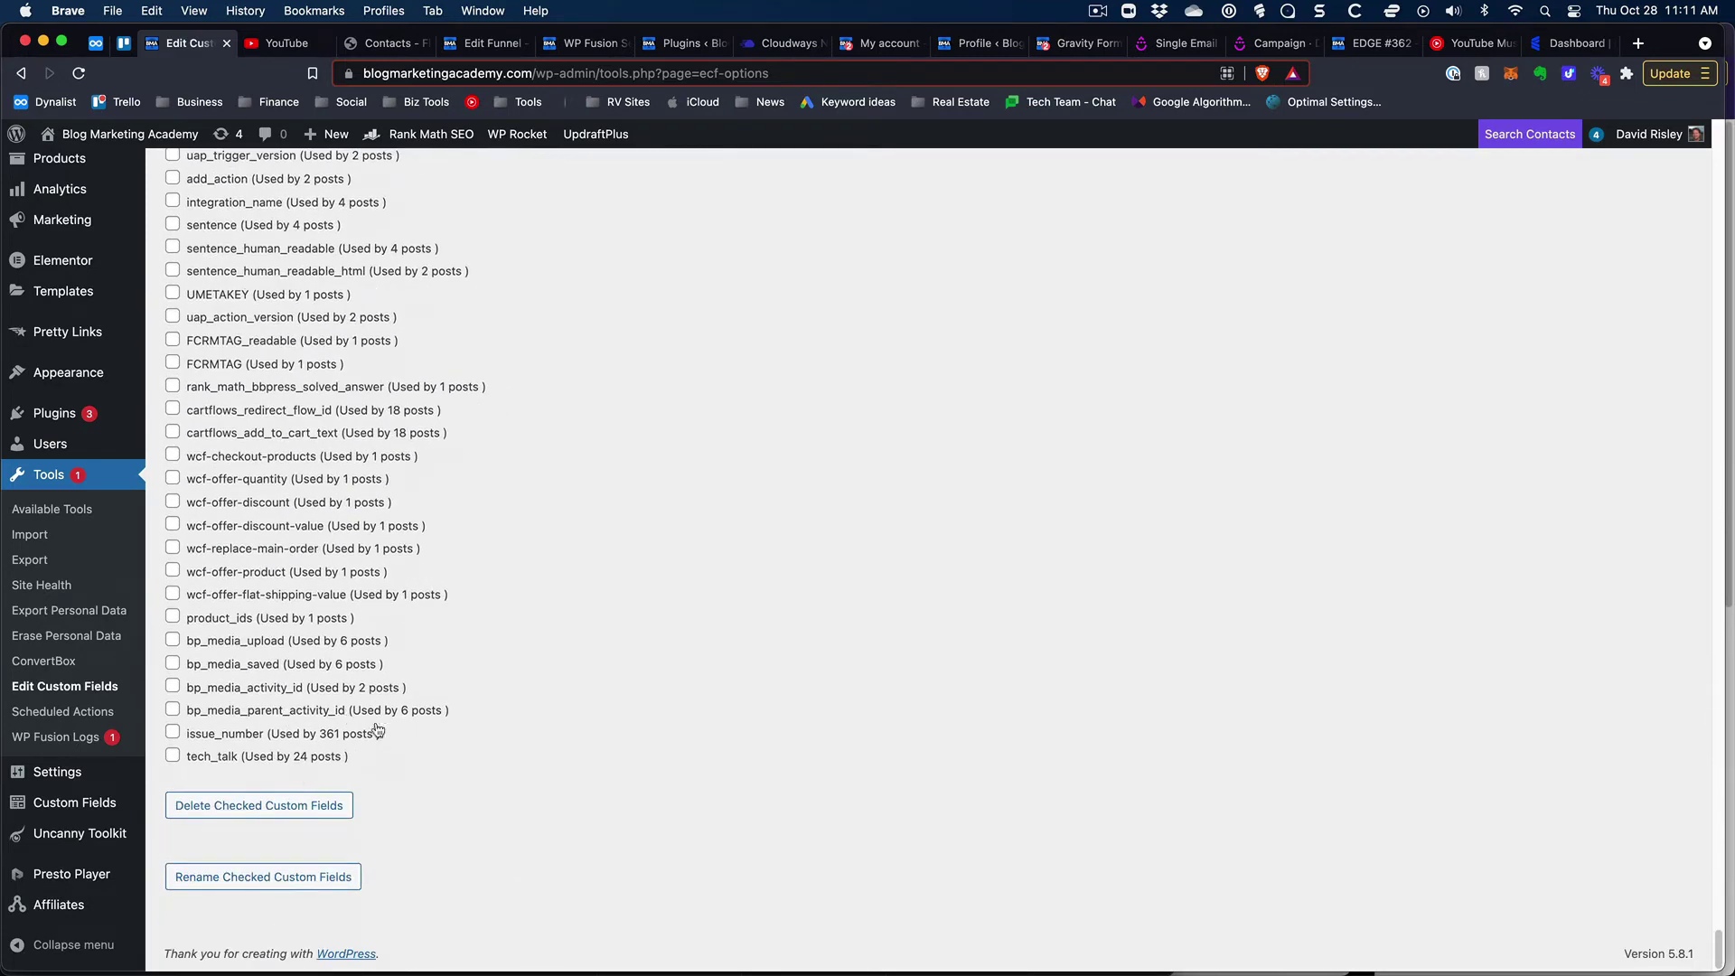
{"action": "left_click", "coordinate": [262, 809]}
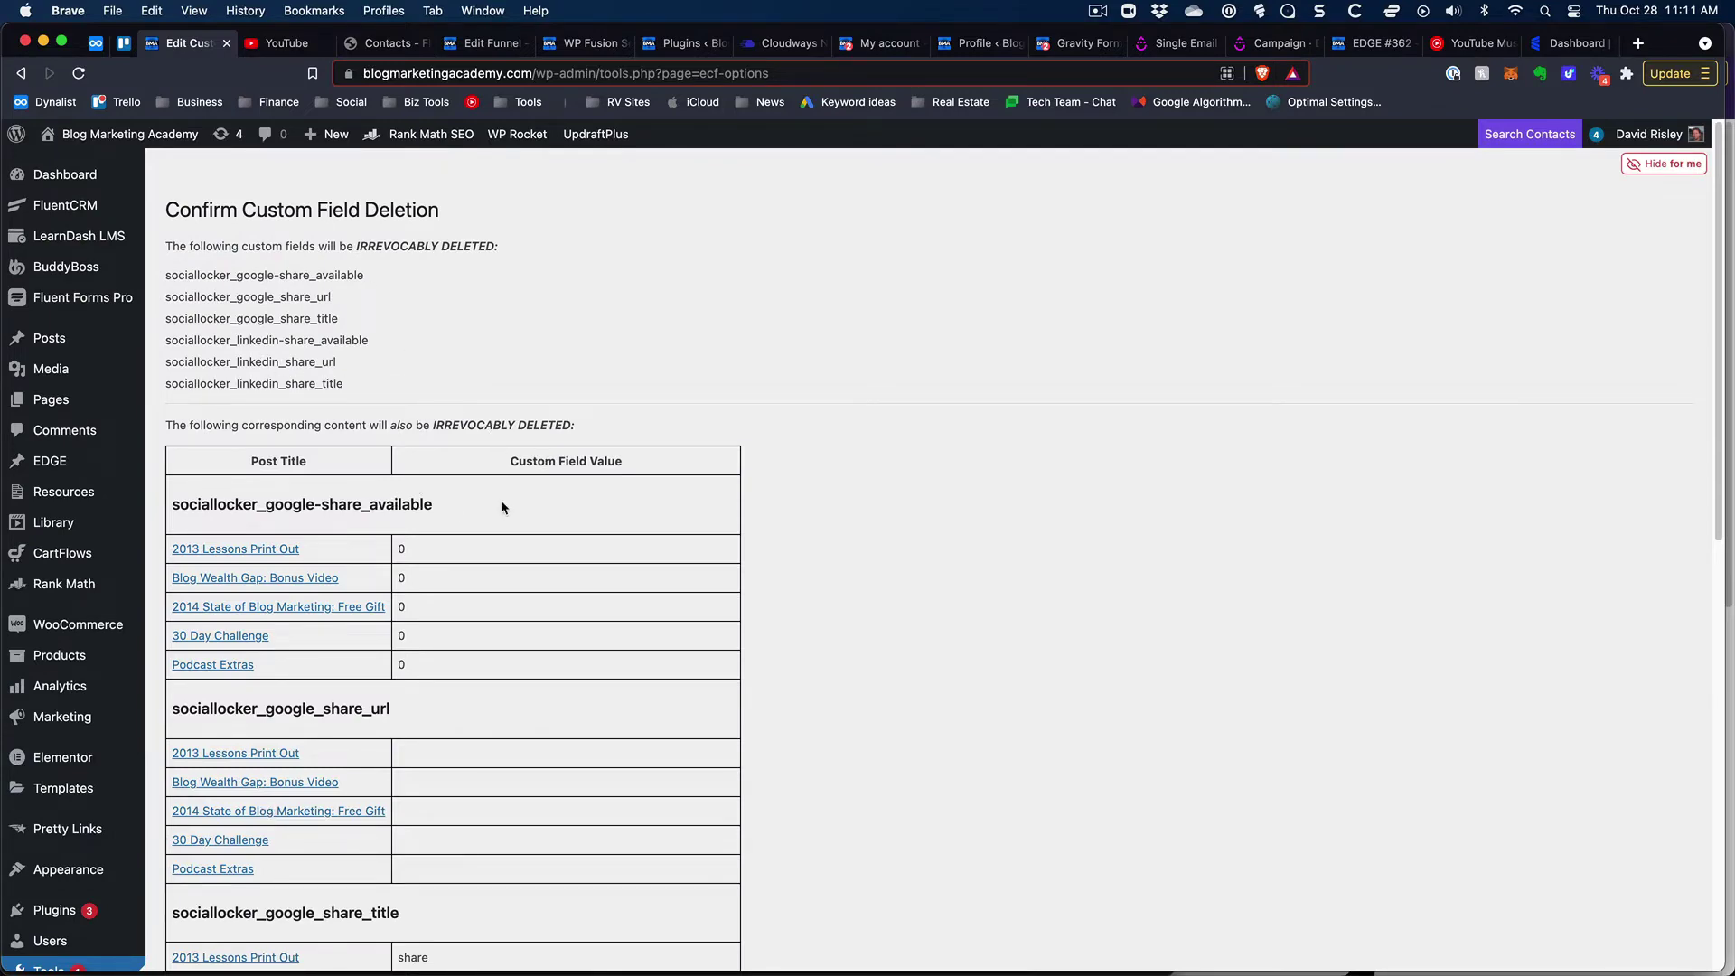
{"action": "scroll", "coordinate": [394, 500], "scroll_direction": "down", "scroll_amount": 5}
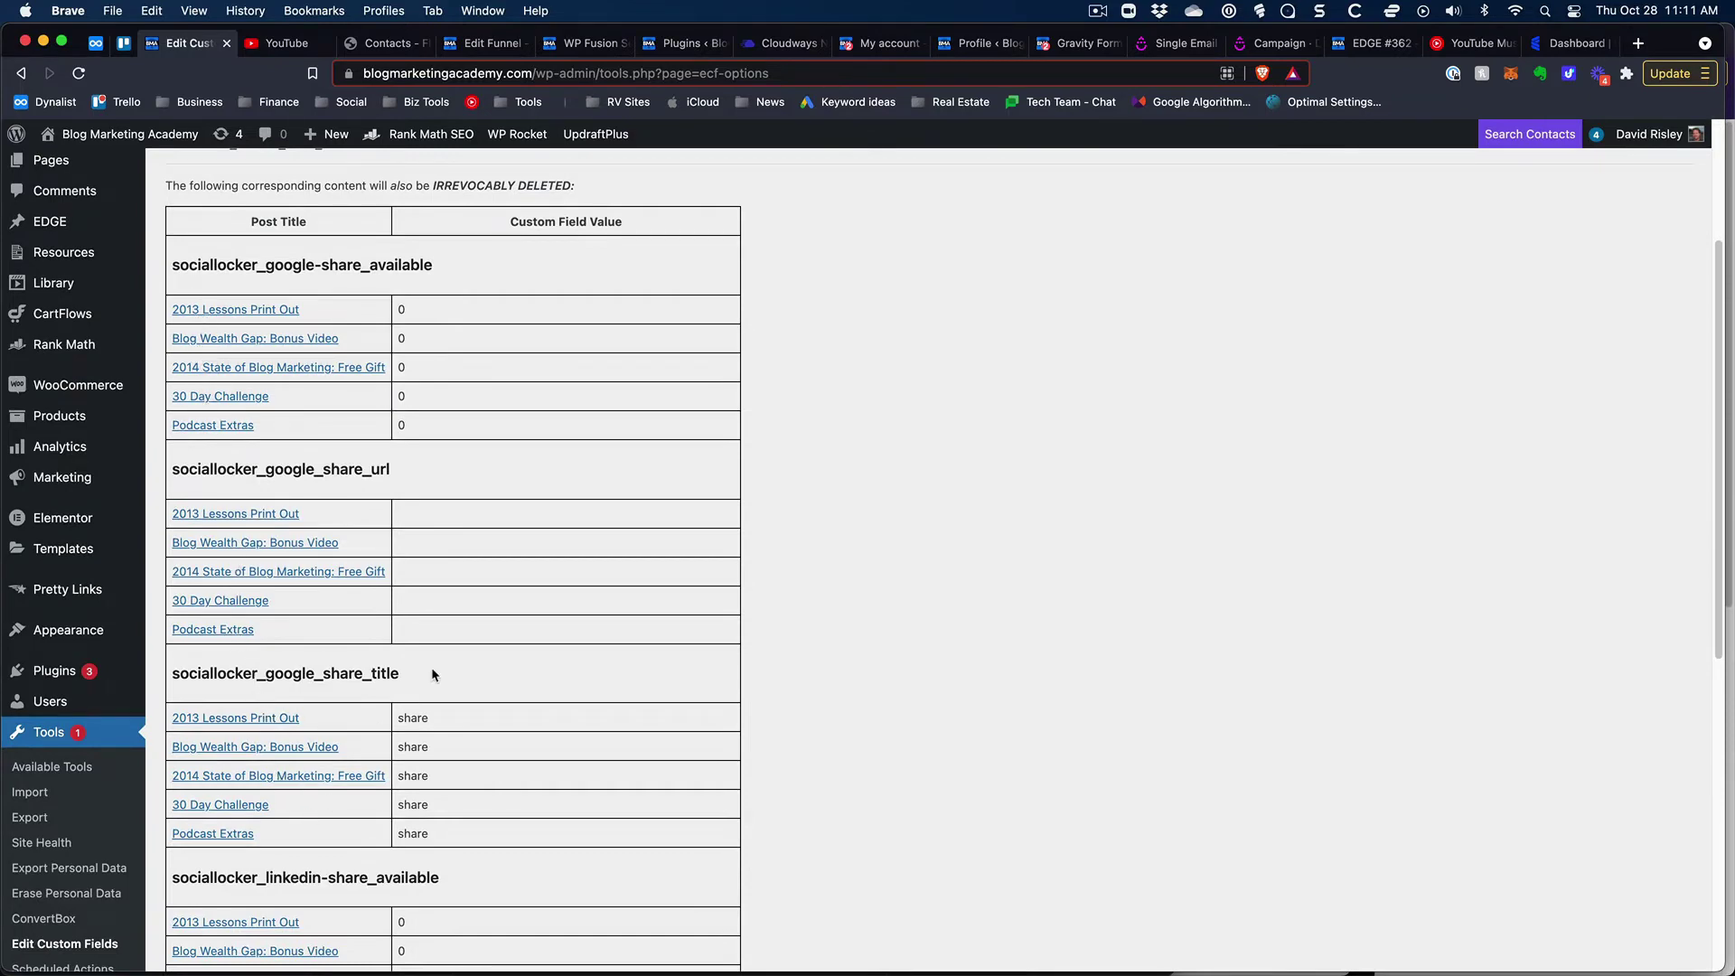
{"action": "scroll", "coordinate": [431, 667], "scroll_direction": "down", "scroll_amount": 5}
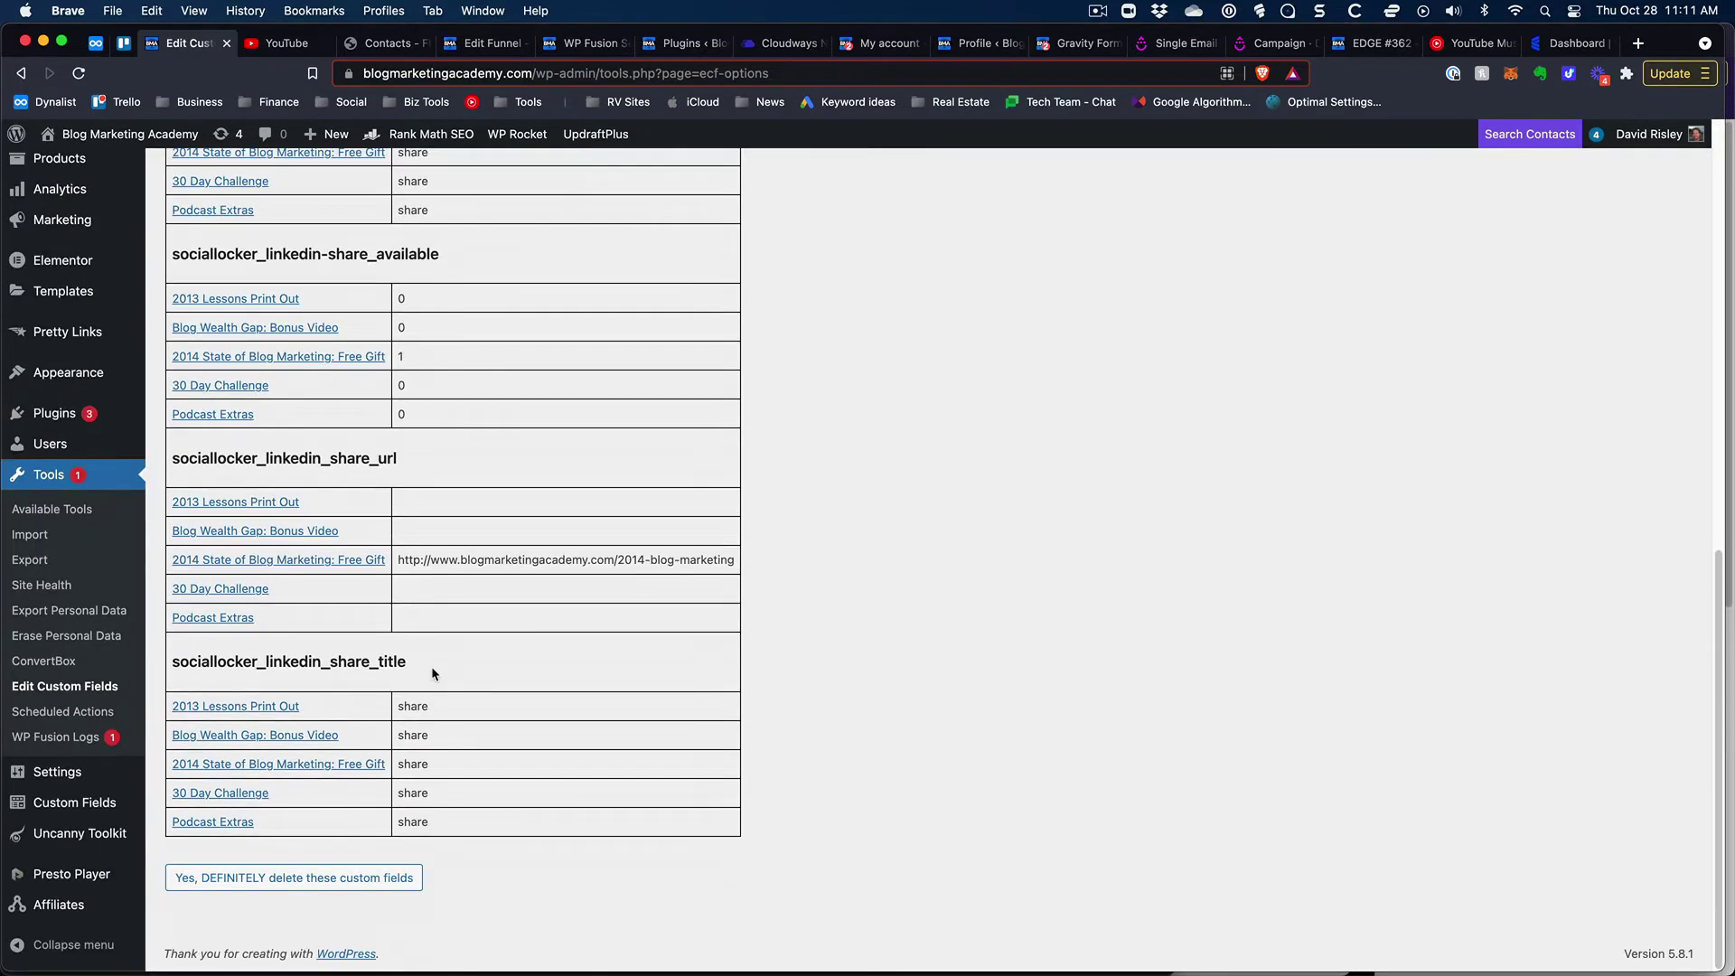
{"action": "left_click", "coordinate": [255, 882]}
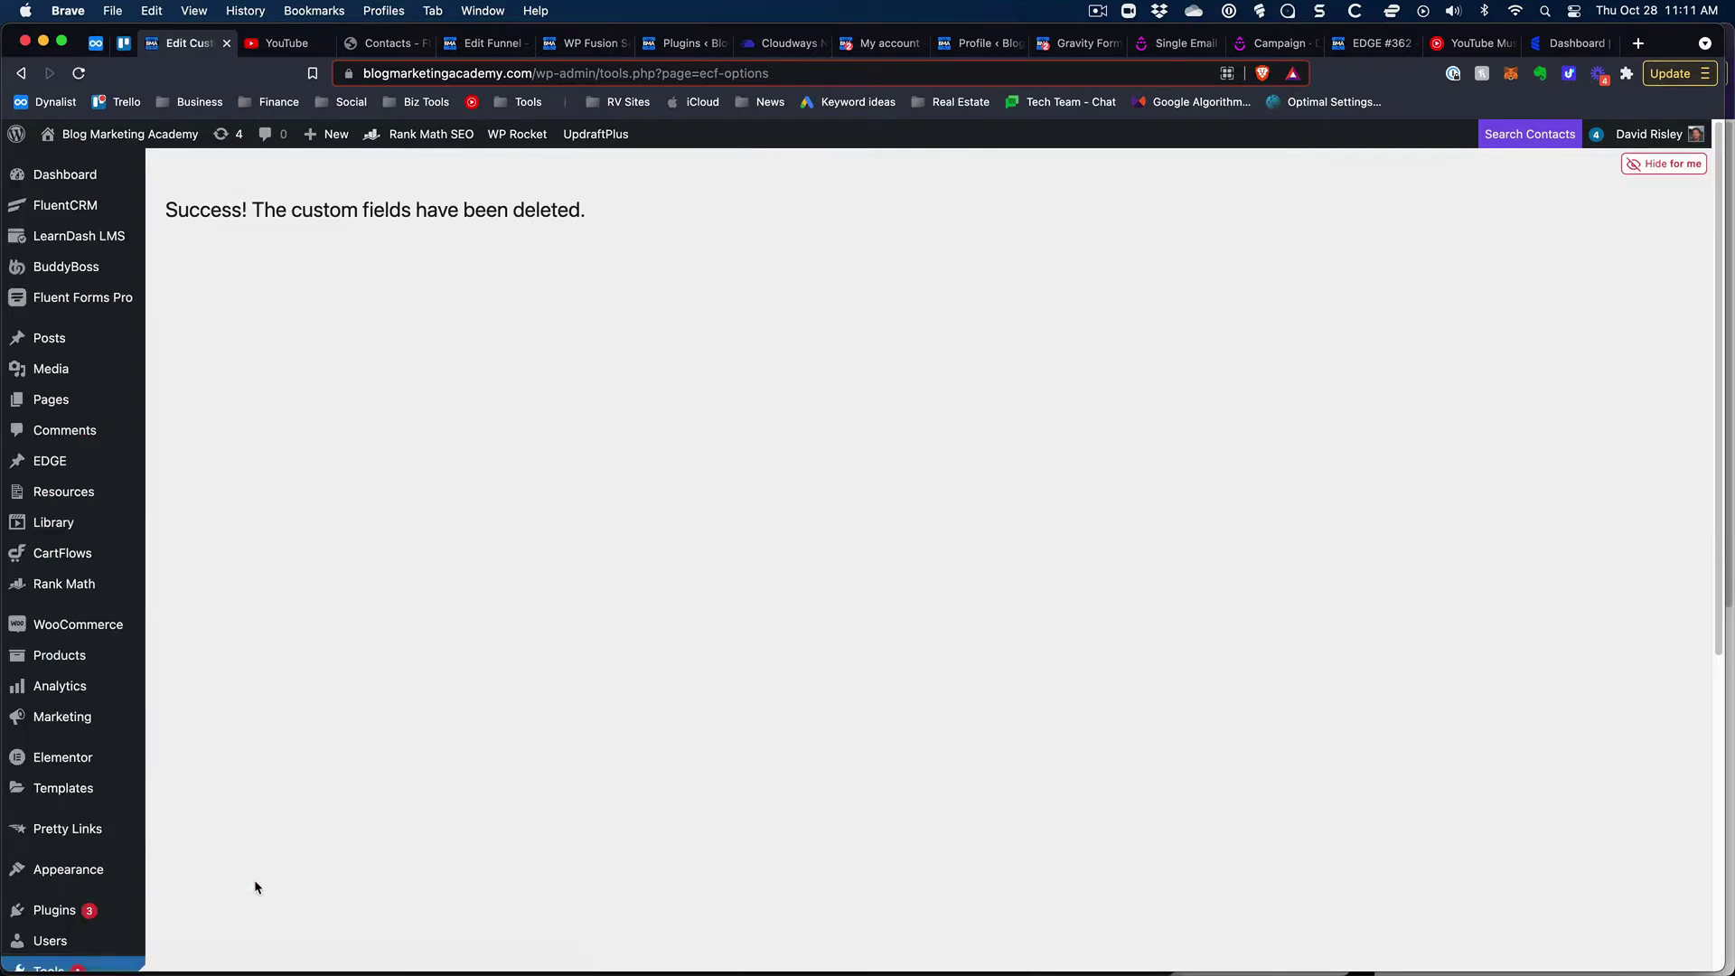
Step: Return to the custom fields list and check the remaining sociallocker entries and the fields that follow them
{"action": "scroll", "coordinate": [226, 737], "scroll_direction": "down", "scroll_amount": 10}
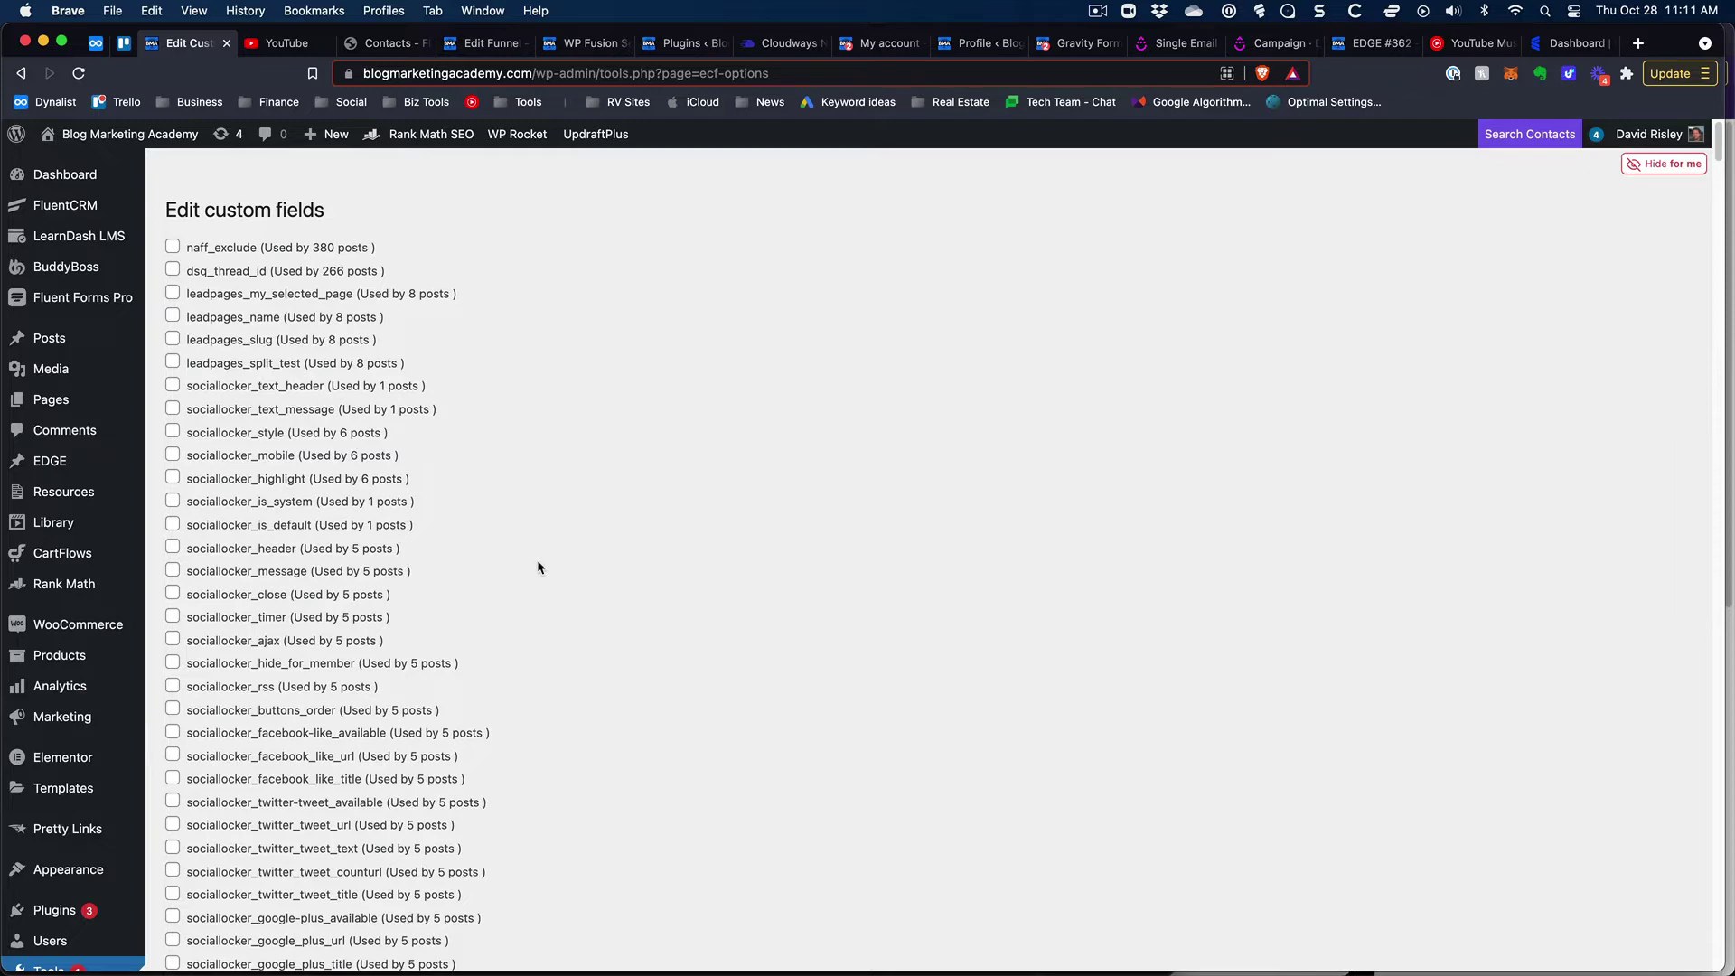
{"action": "scroll", "coordinate": [537, 570], "scroll_direction": "down", "scroll_amount": 5}
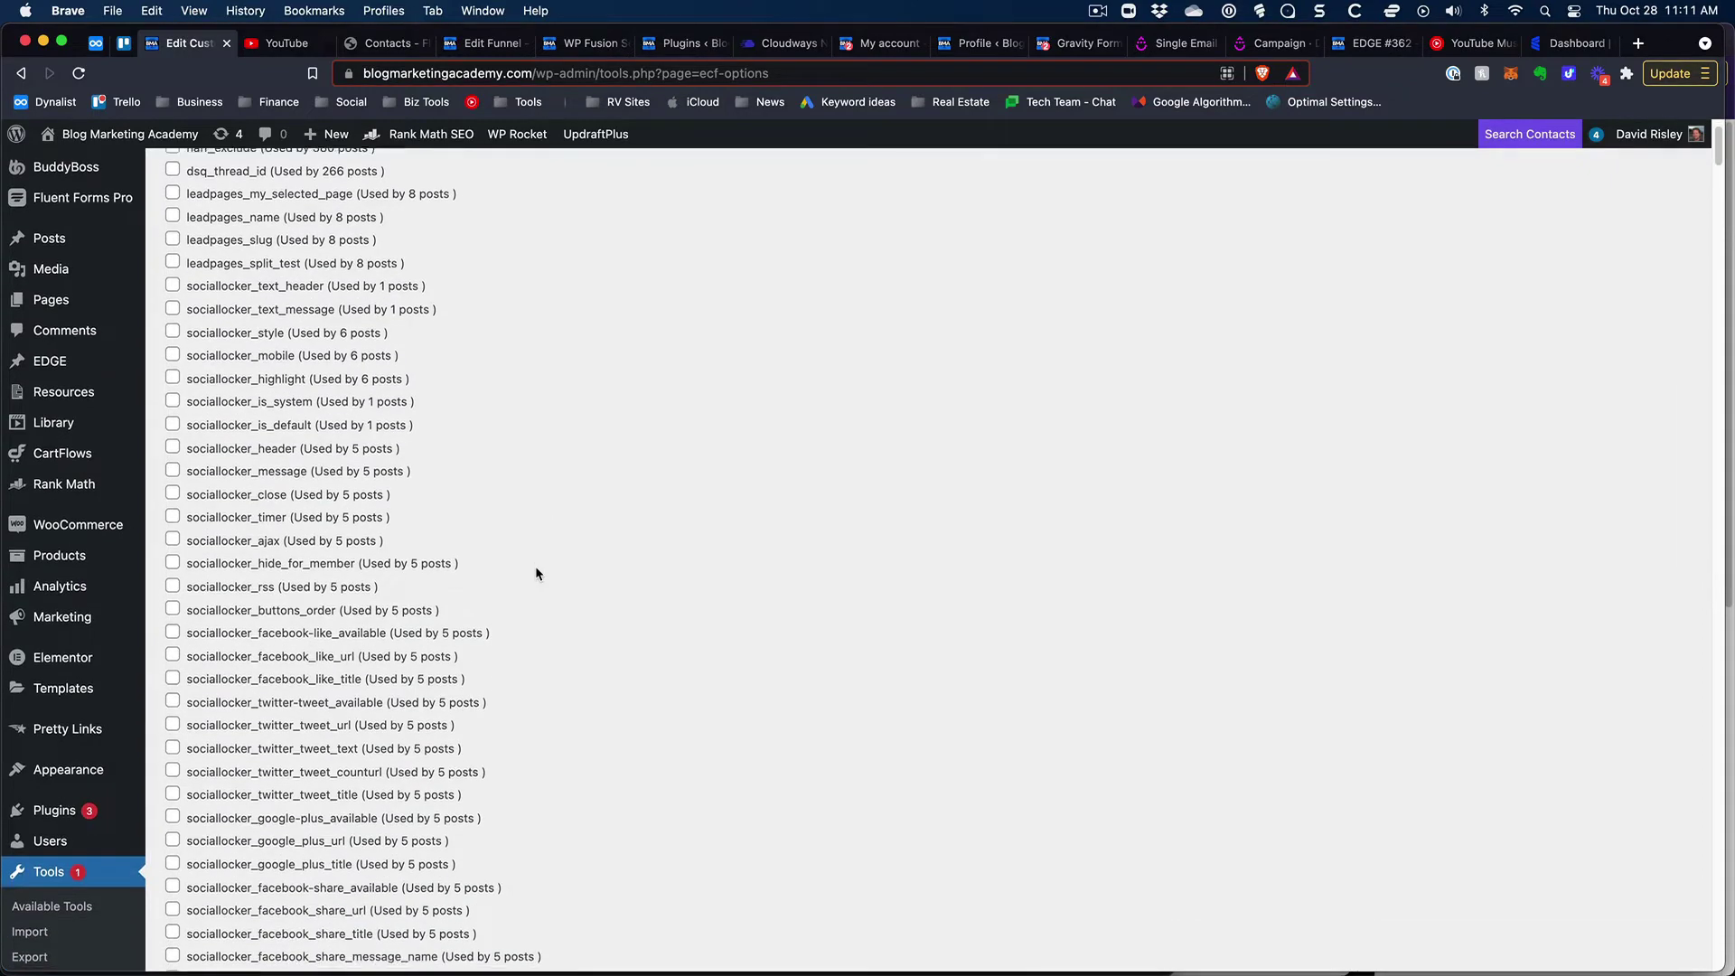
{"action": "scroll", "coordinate": [536, 570], "scroll_direction": "down", "scroll_amount": 4}
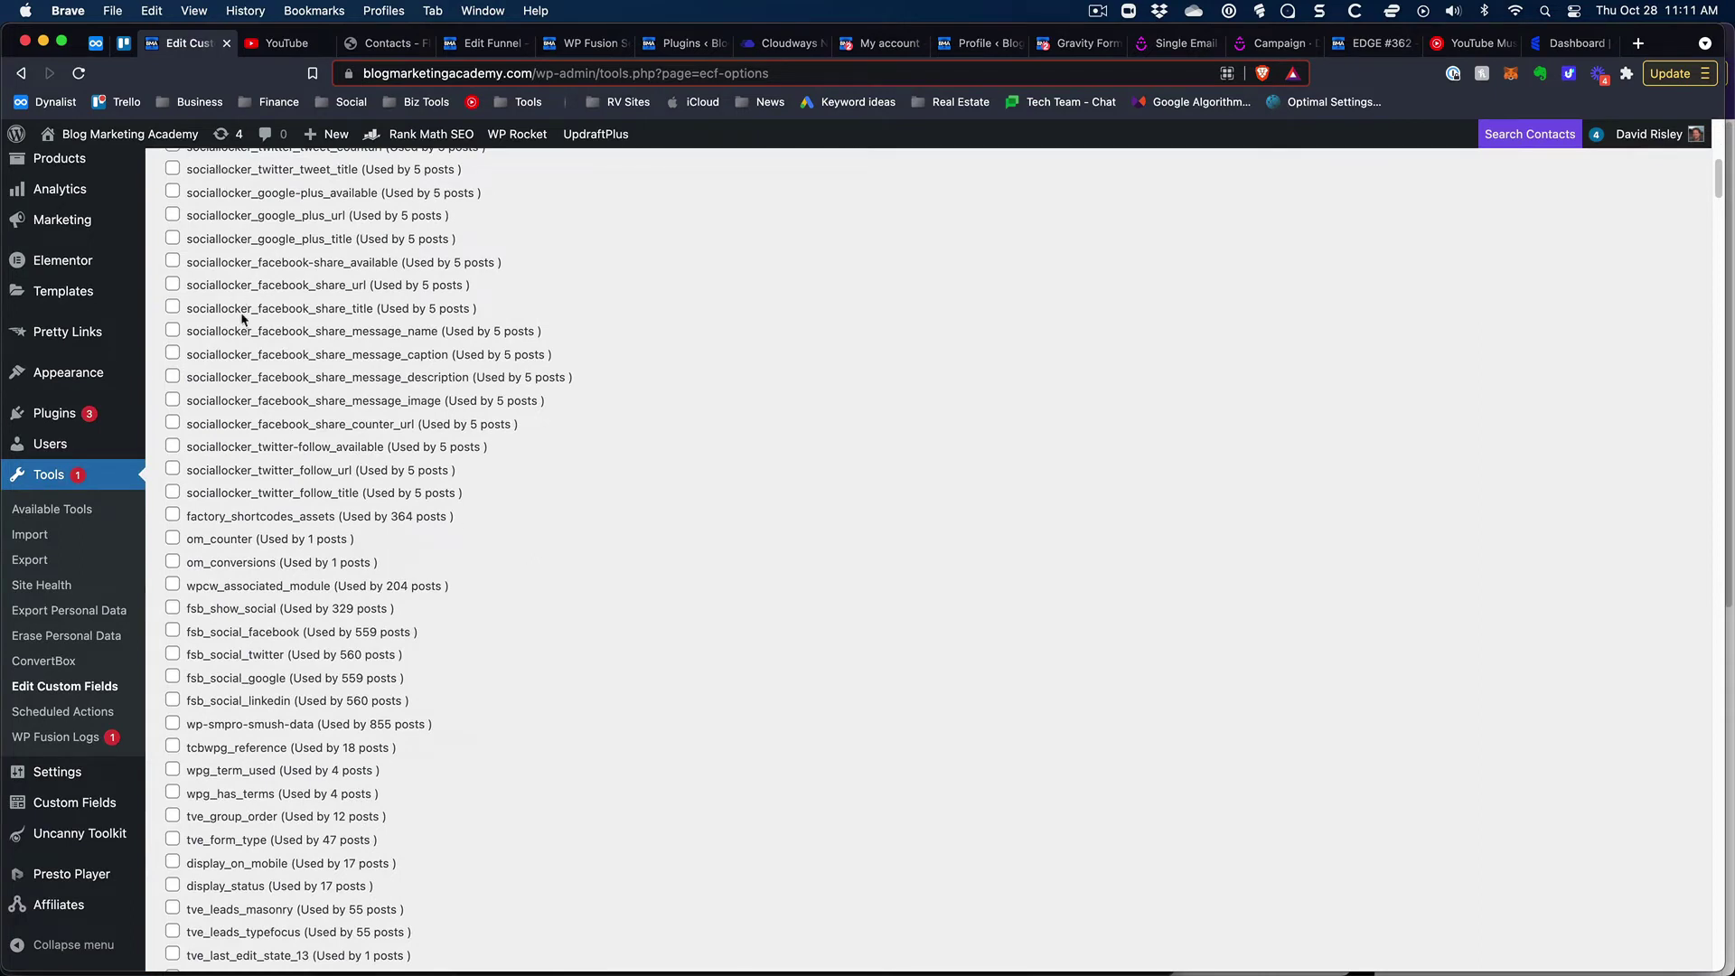
{"action": "scroll", "coordinate": [258, 362], "scroll_direction": "down", "scroll_amount": 1}
{"action": "scroll", "coordinate": [253, 509], "scroll_direction": "down", "scroll_amount": 1}
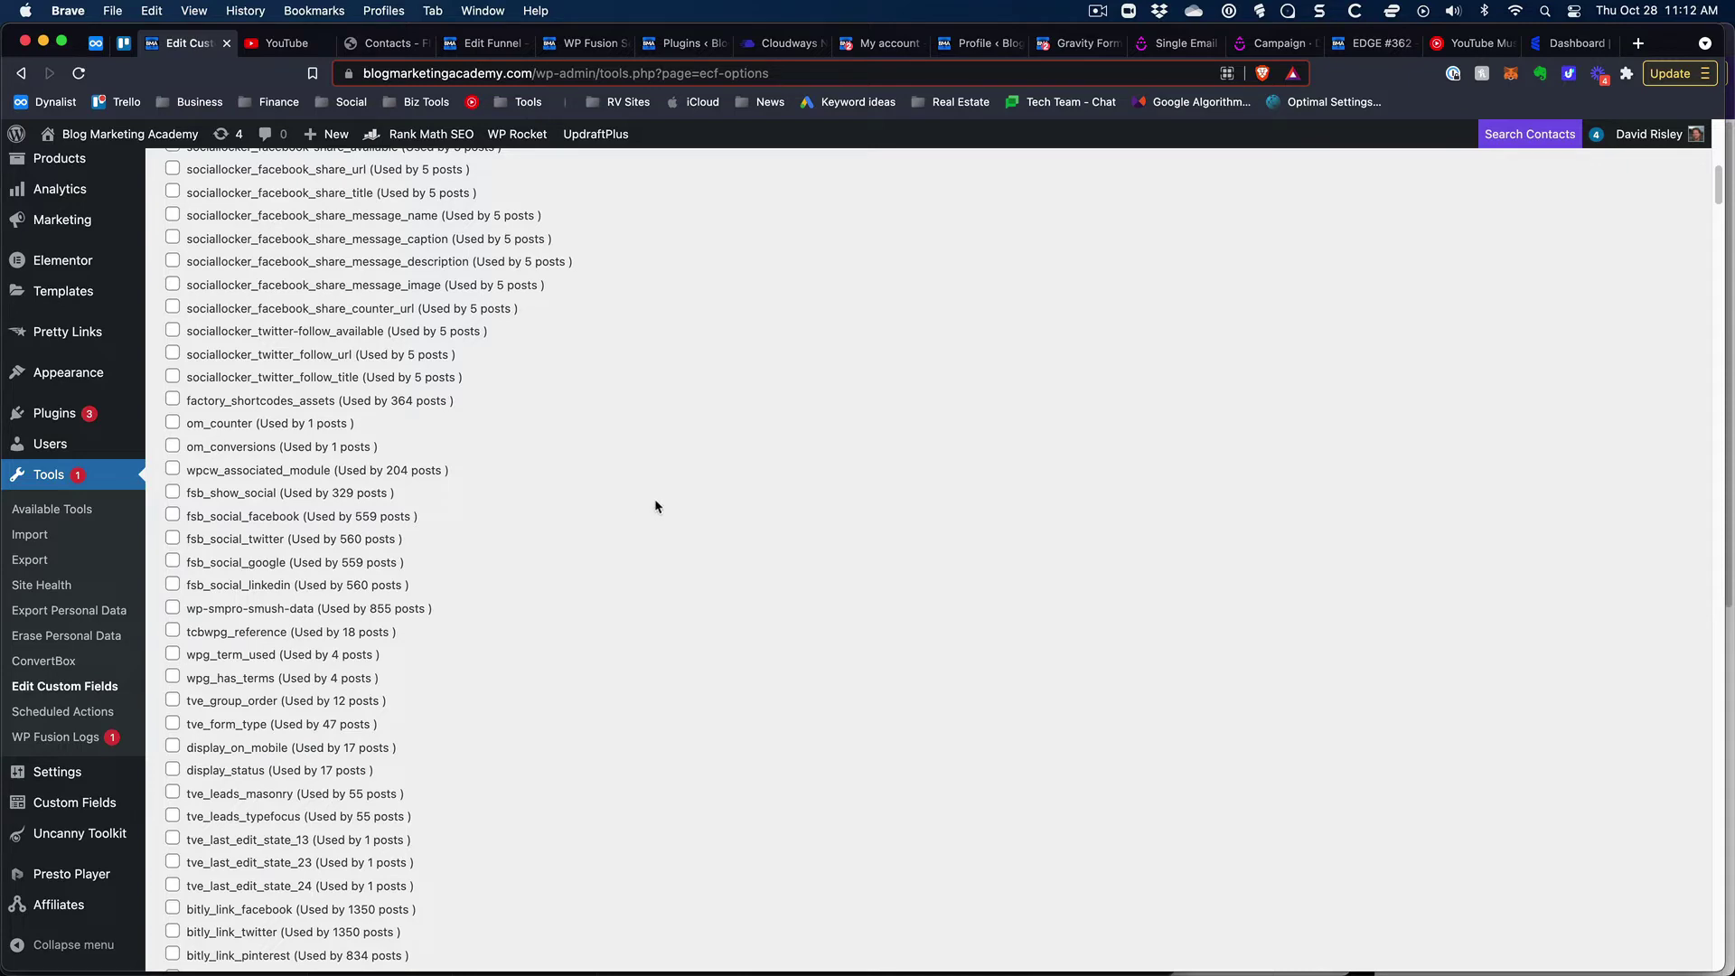
Step: Examine the custom fields listed after the sociallocker entries, from the fsb_social and bitly_link fields through the downloads, tve_last_edit_state and swp fields, for leftovers from old plugins
{"action": "scroll", "coordinate": [683, 569], "scroll_direction": "down", "scroll_amount": 5}
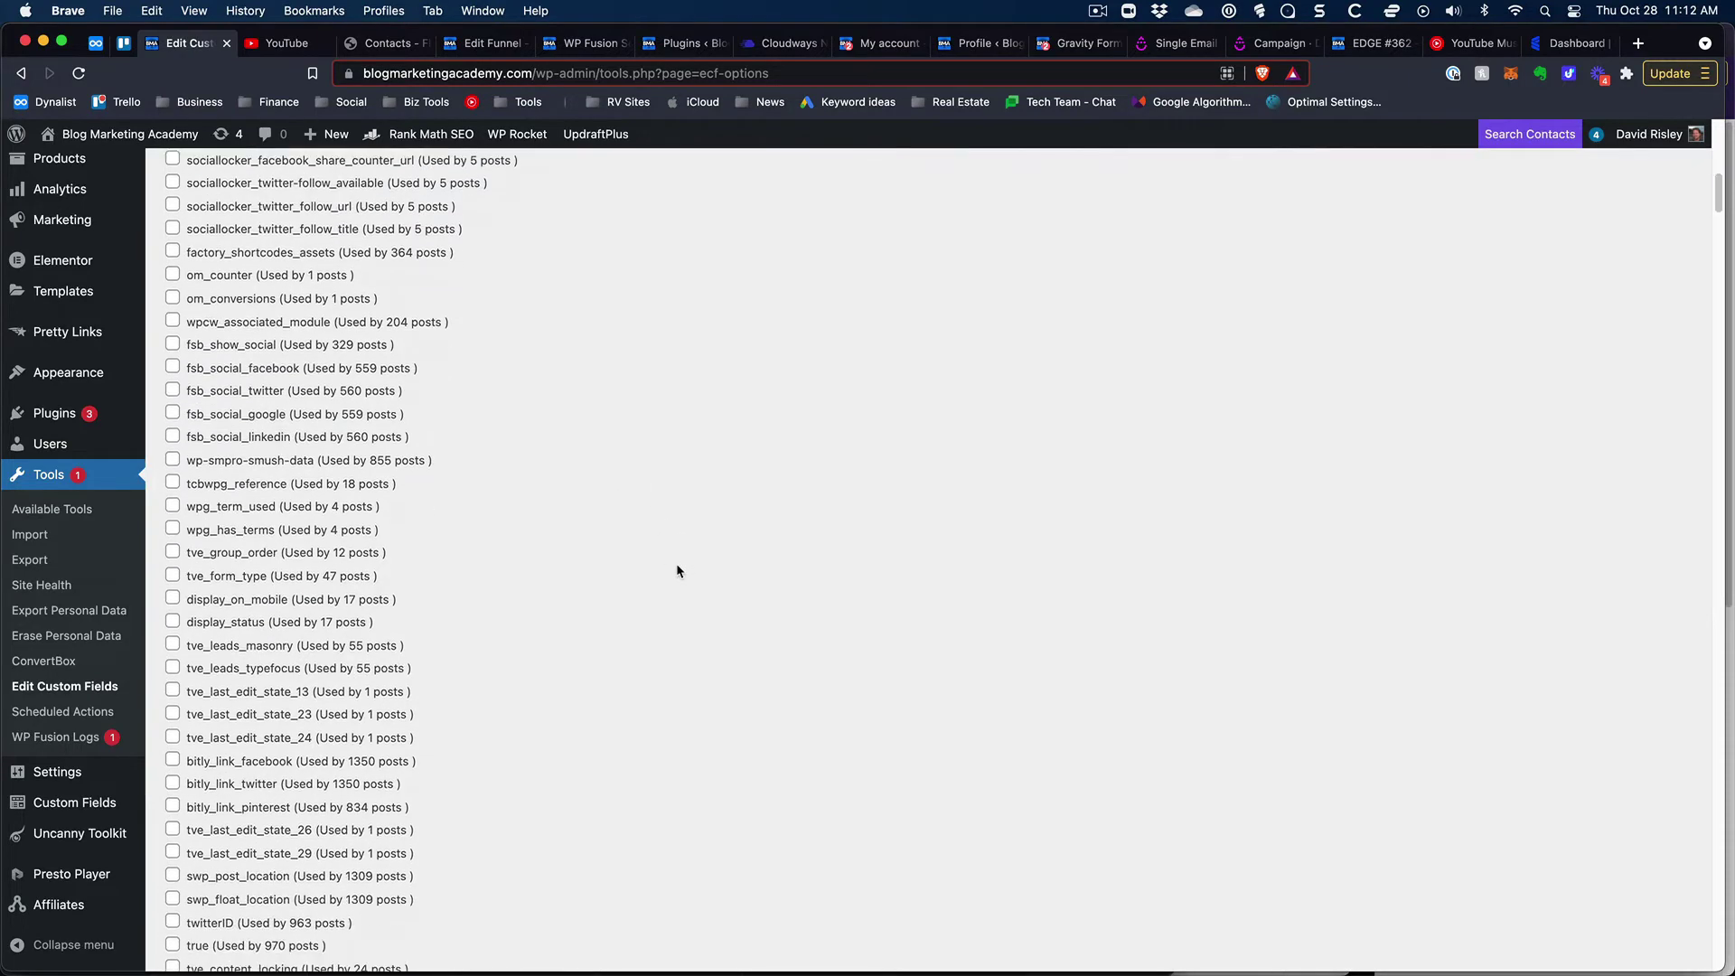
{"action": "scroll", "coordinate": [681, 569], "scroll_direction": "down", "scroll_amount": 4}
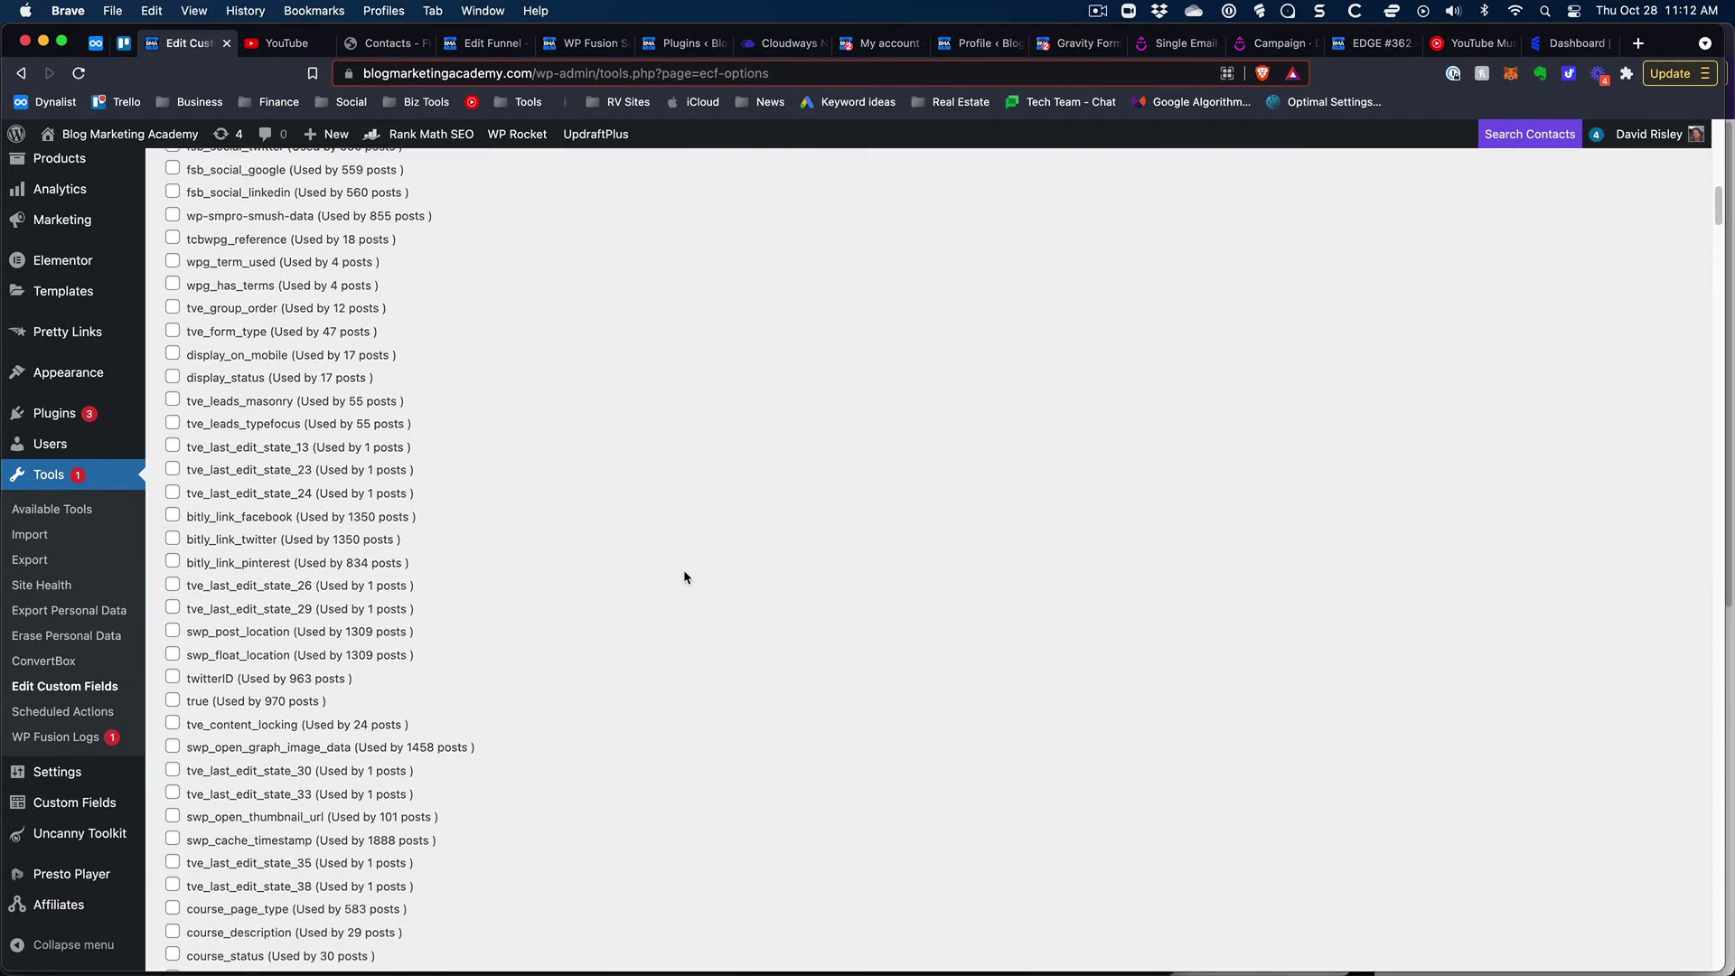
{"action": "scroll", "coordinate": [686, 582], "scroll_direction": "down", "scroll_amount": 4}
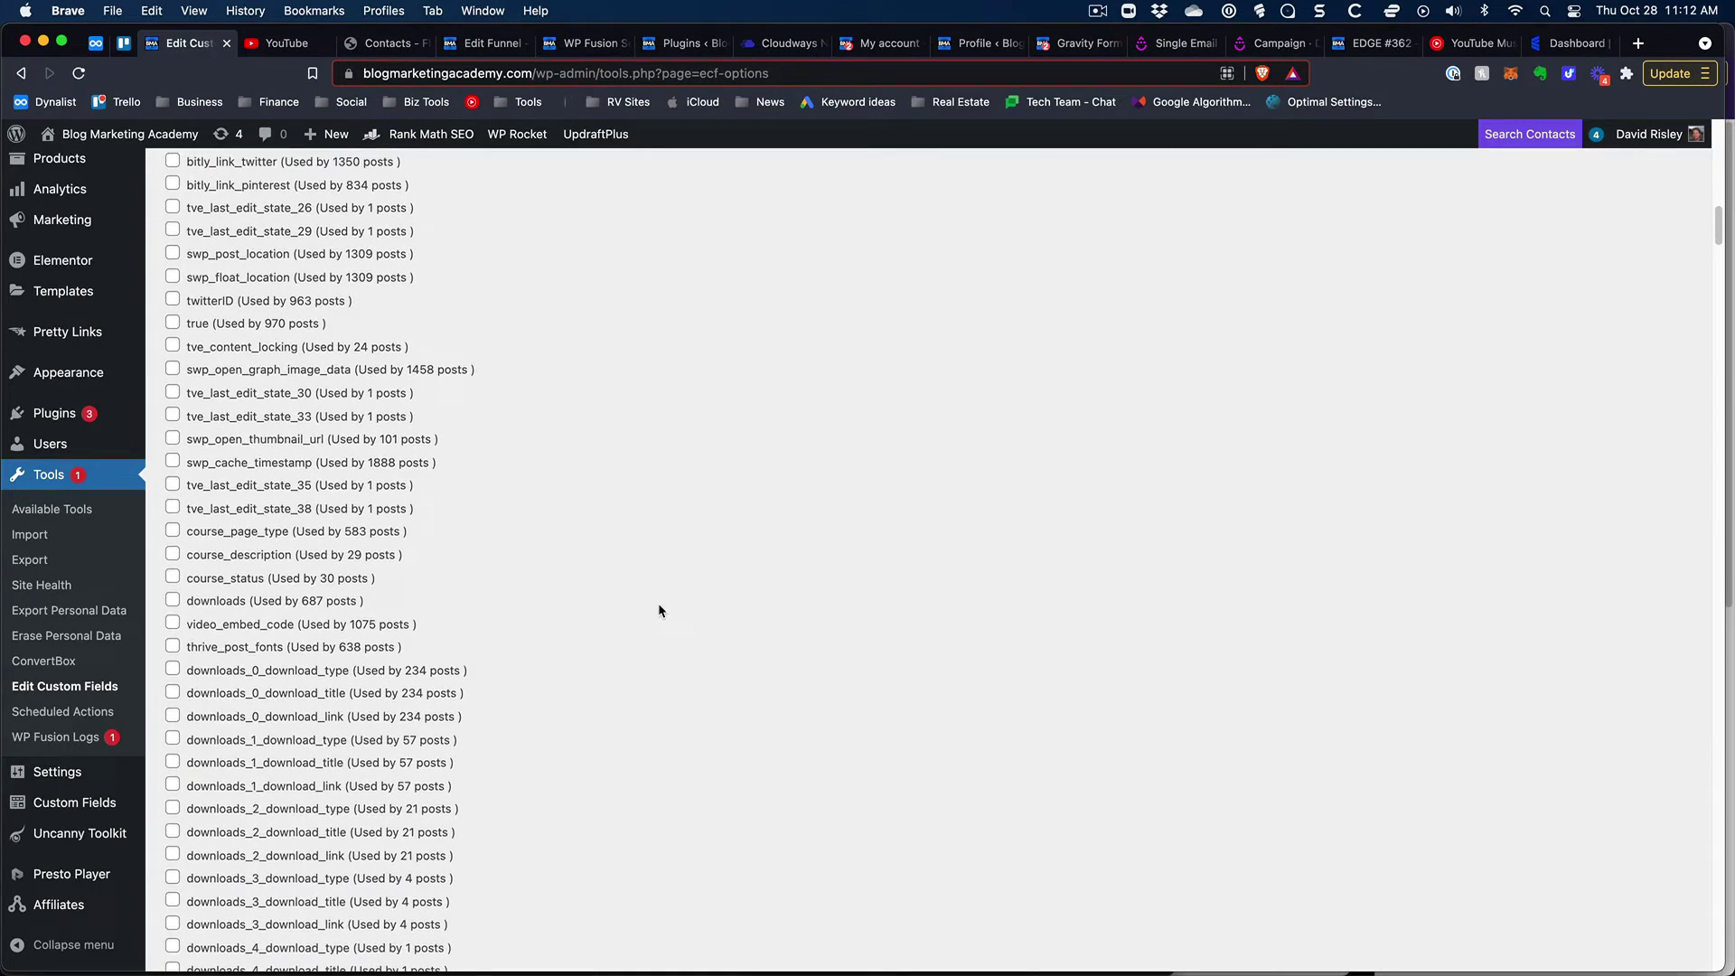
{"action": "scroll", "coordinate": [680, 595], "scroll_direction": "down", "scroll_amount": 3}
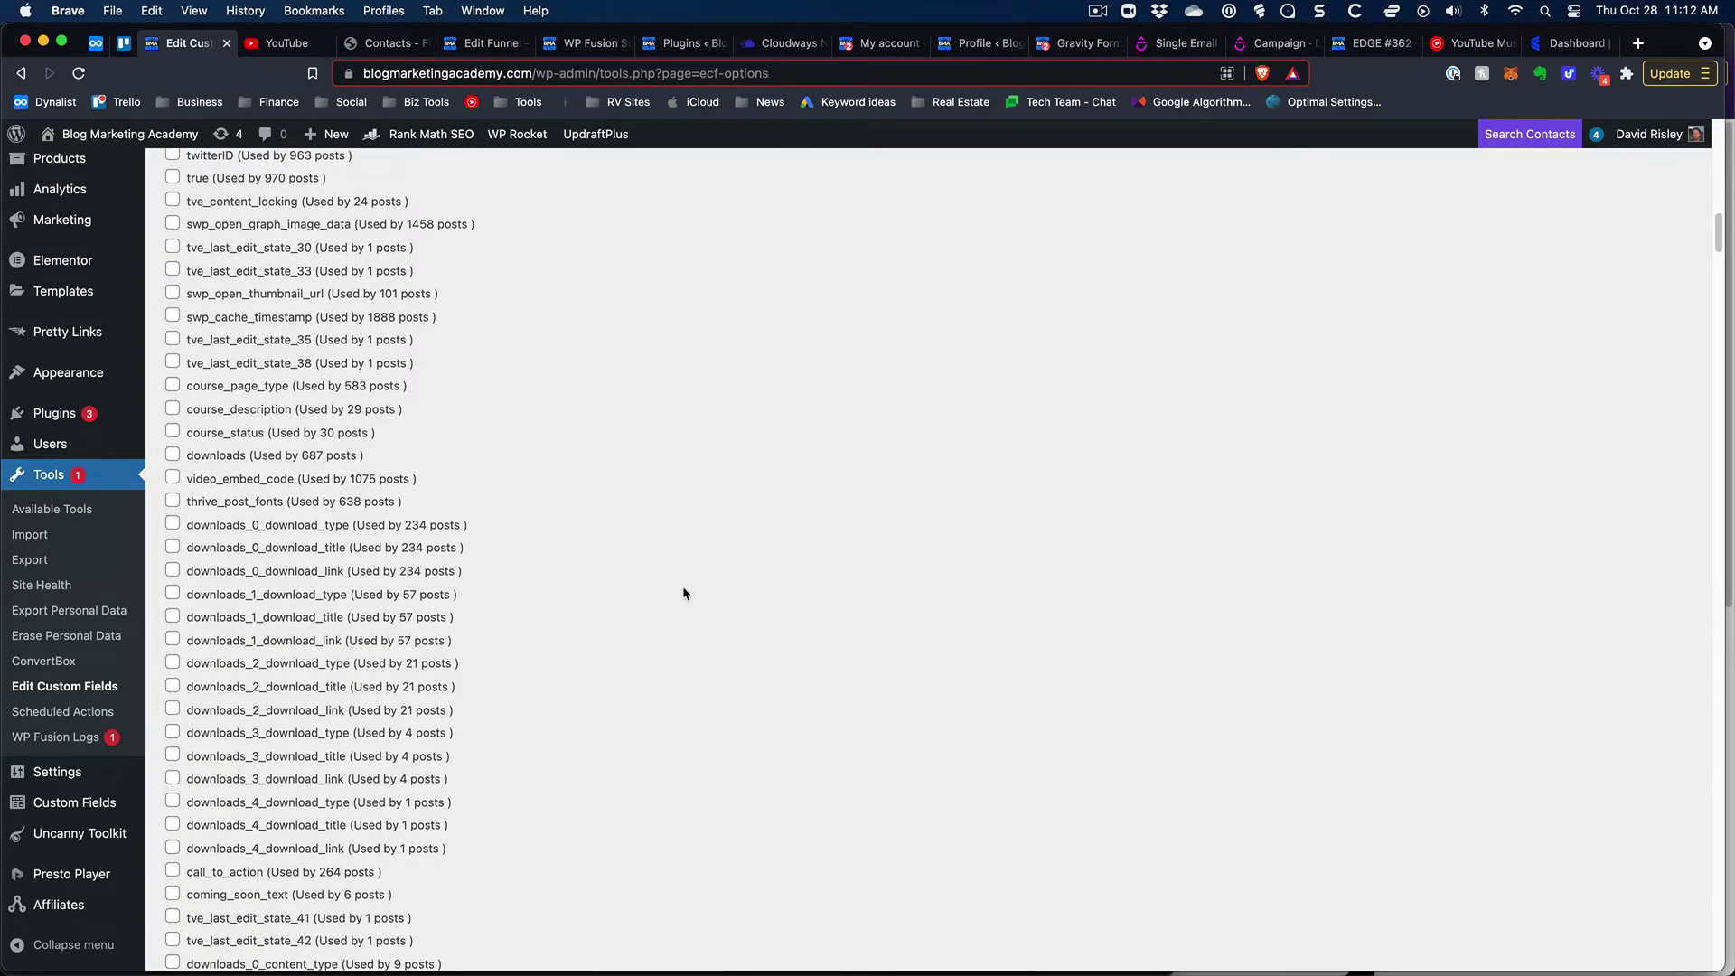
{"action": "scroll", "coordinate": [683, 594], "scroll_direction": "down", "scroll_amount": 4}
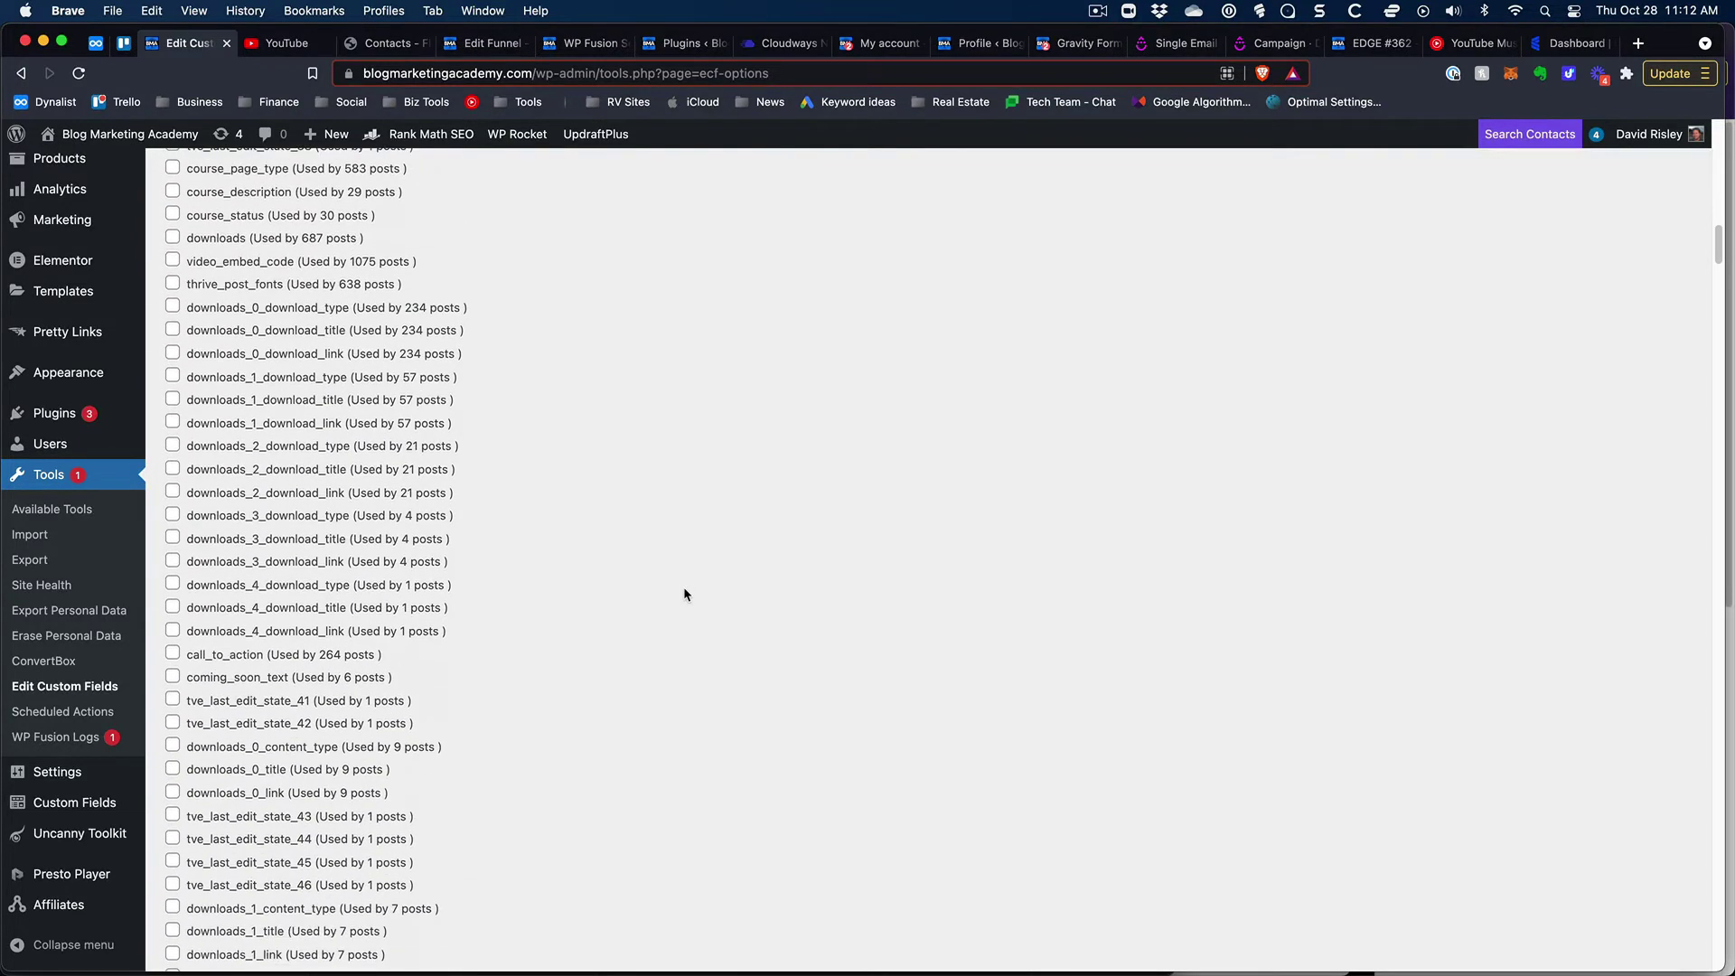
{"action": "scroll", "coordinate": [684, 592], "scroll_direction": "down", "scroll_amount": 3}
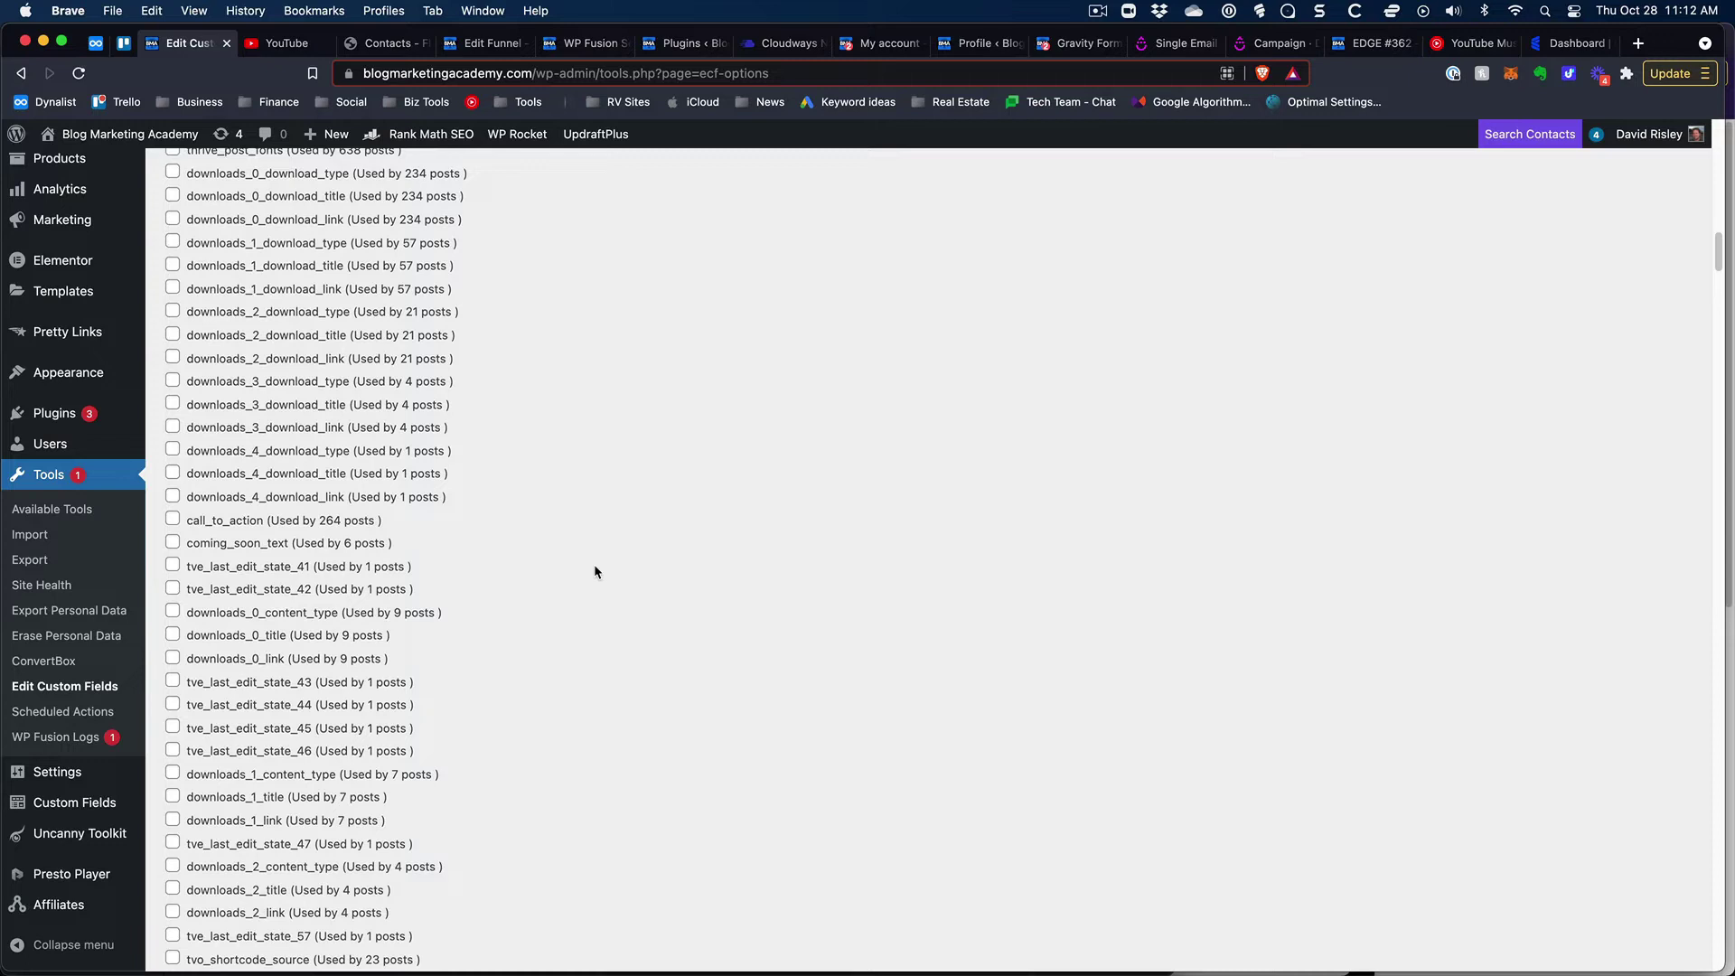
{"action": "scroll", "coordinate": [576, 562], "scroll_direction": "down", "scroll_amount": 3}
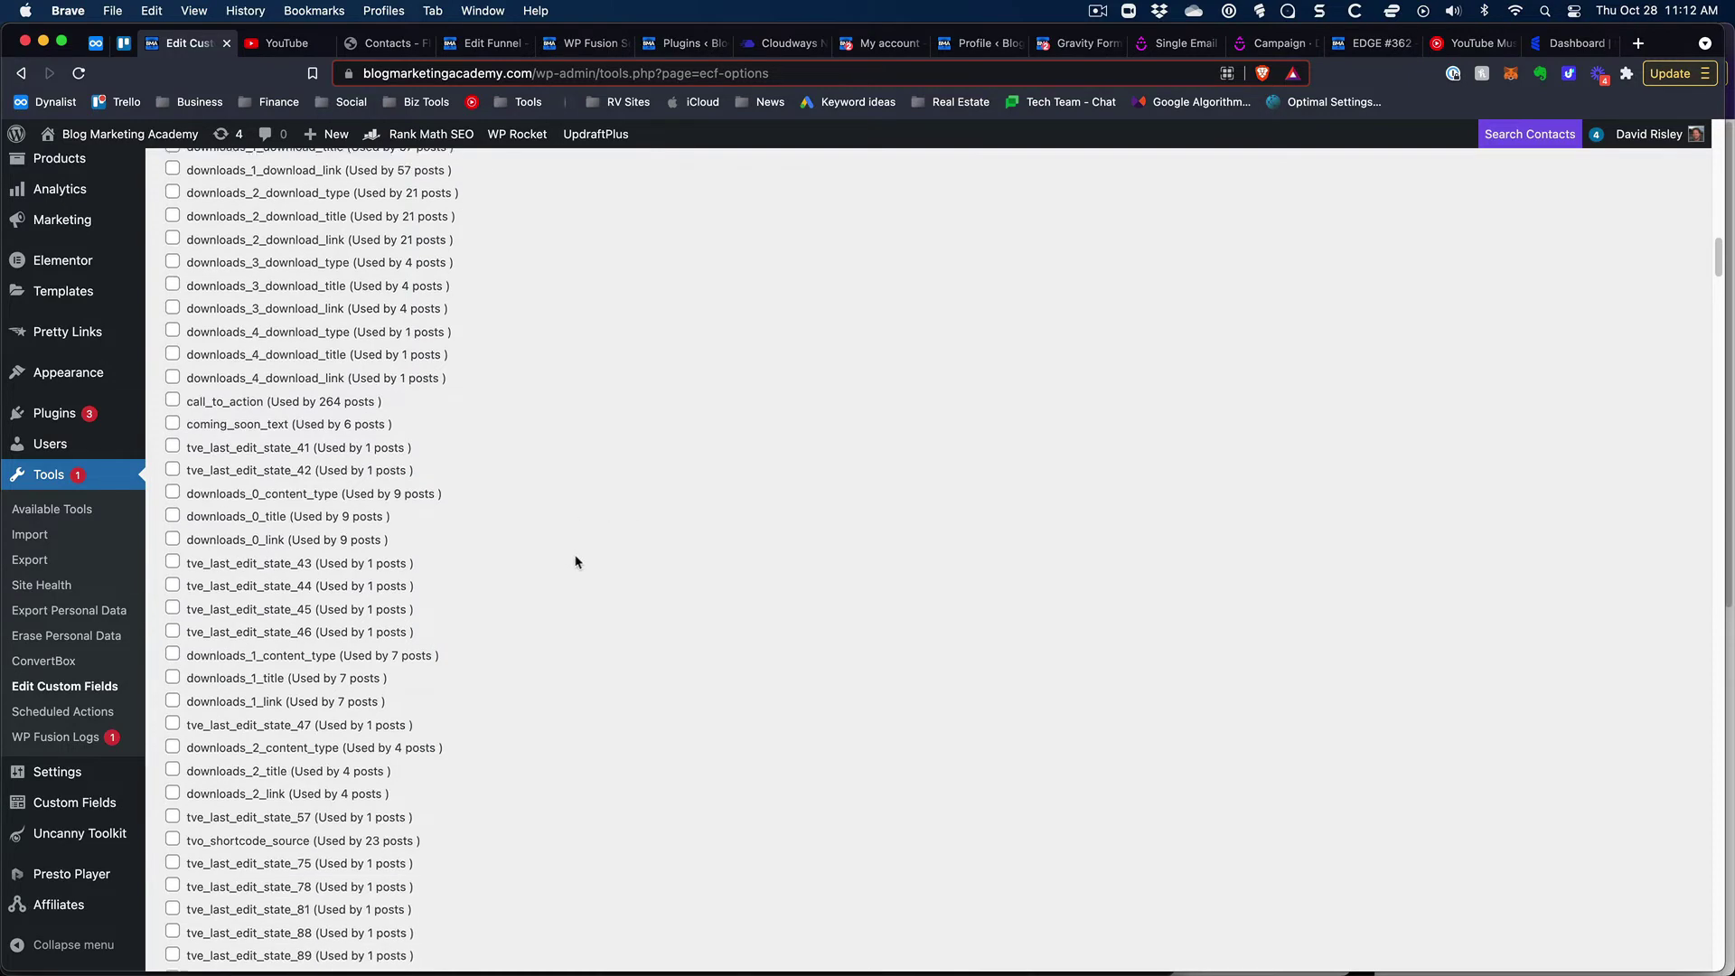
{"action": "scroll", "coordinate": [576, 562], "scroll_direction": "down", "scroll_amount": 3}
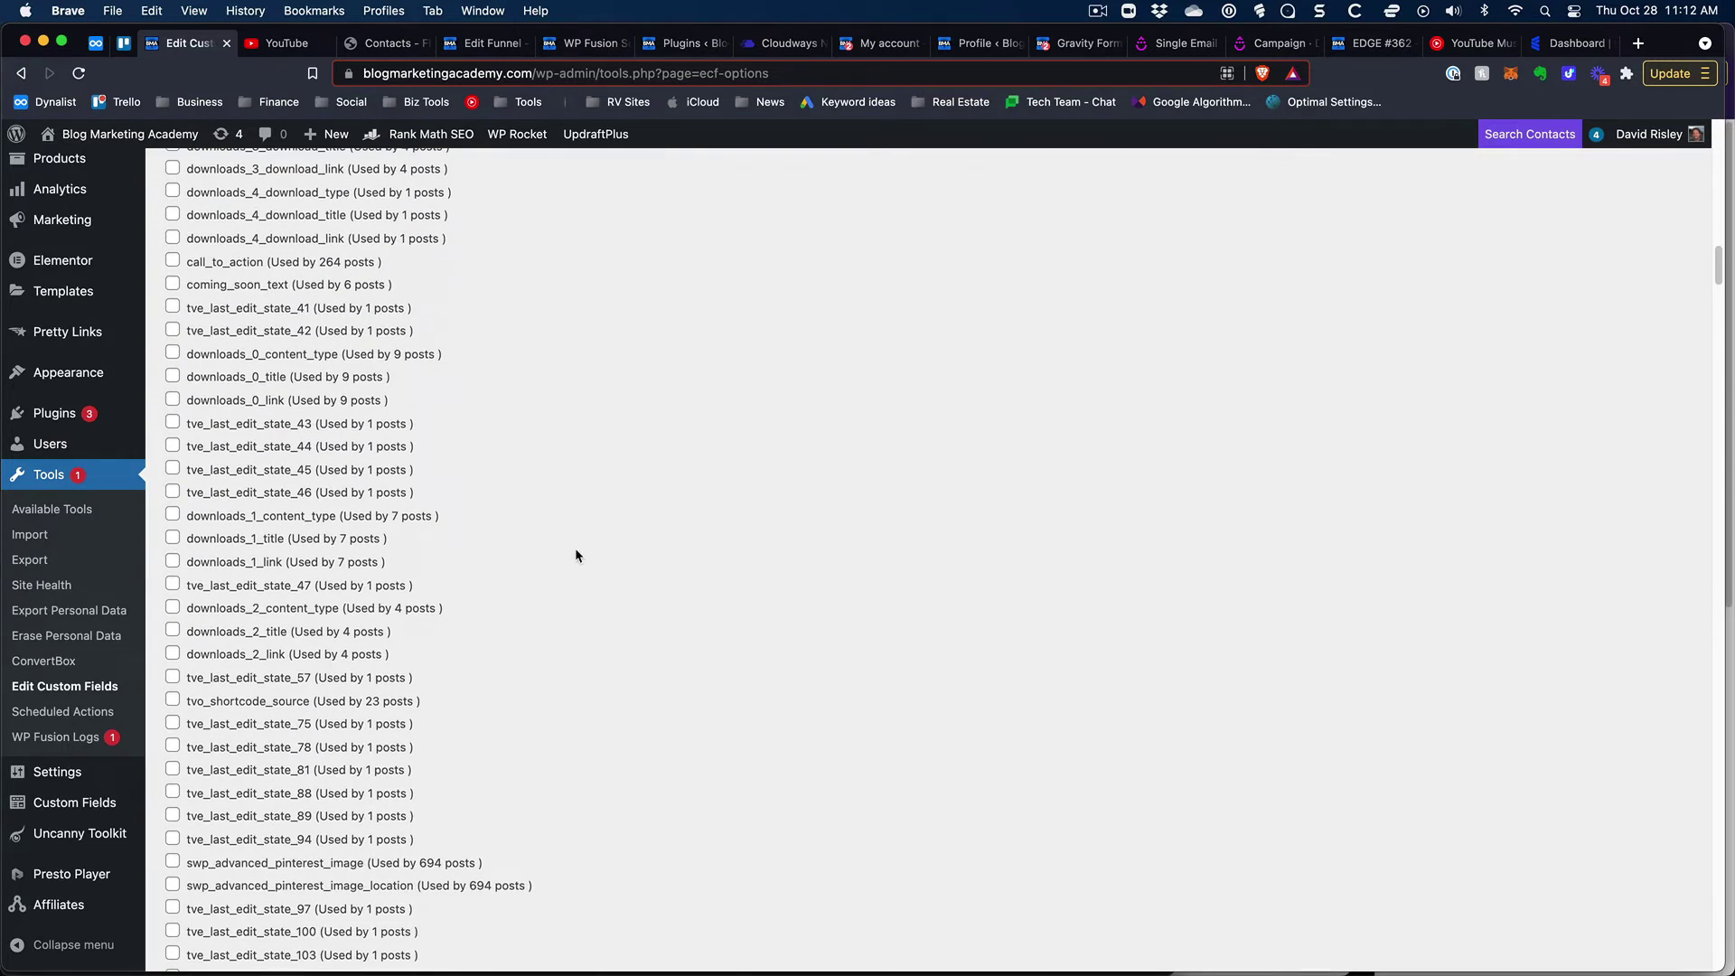
{"action": "scroll", "coordinate": [583, 537], "scroll_direction": "down", "scroll_amount": 8}
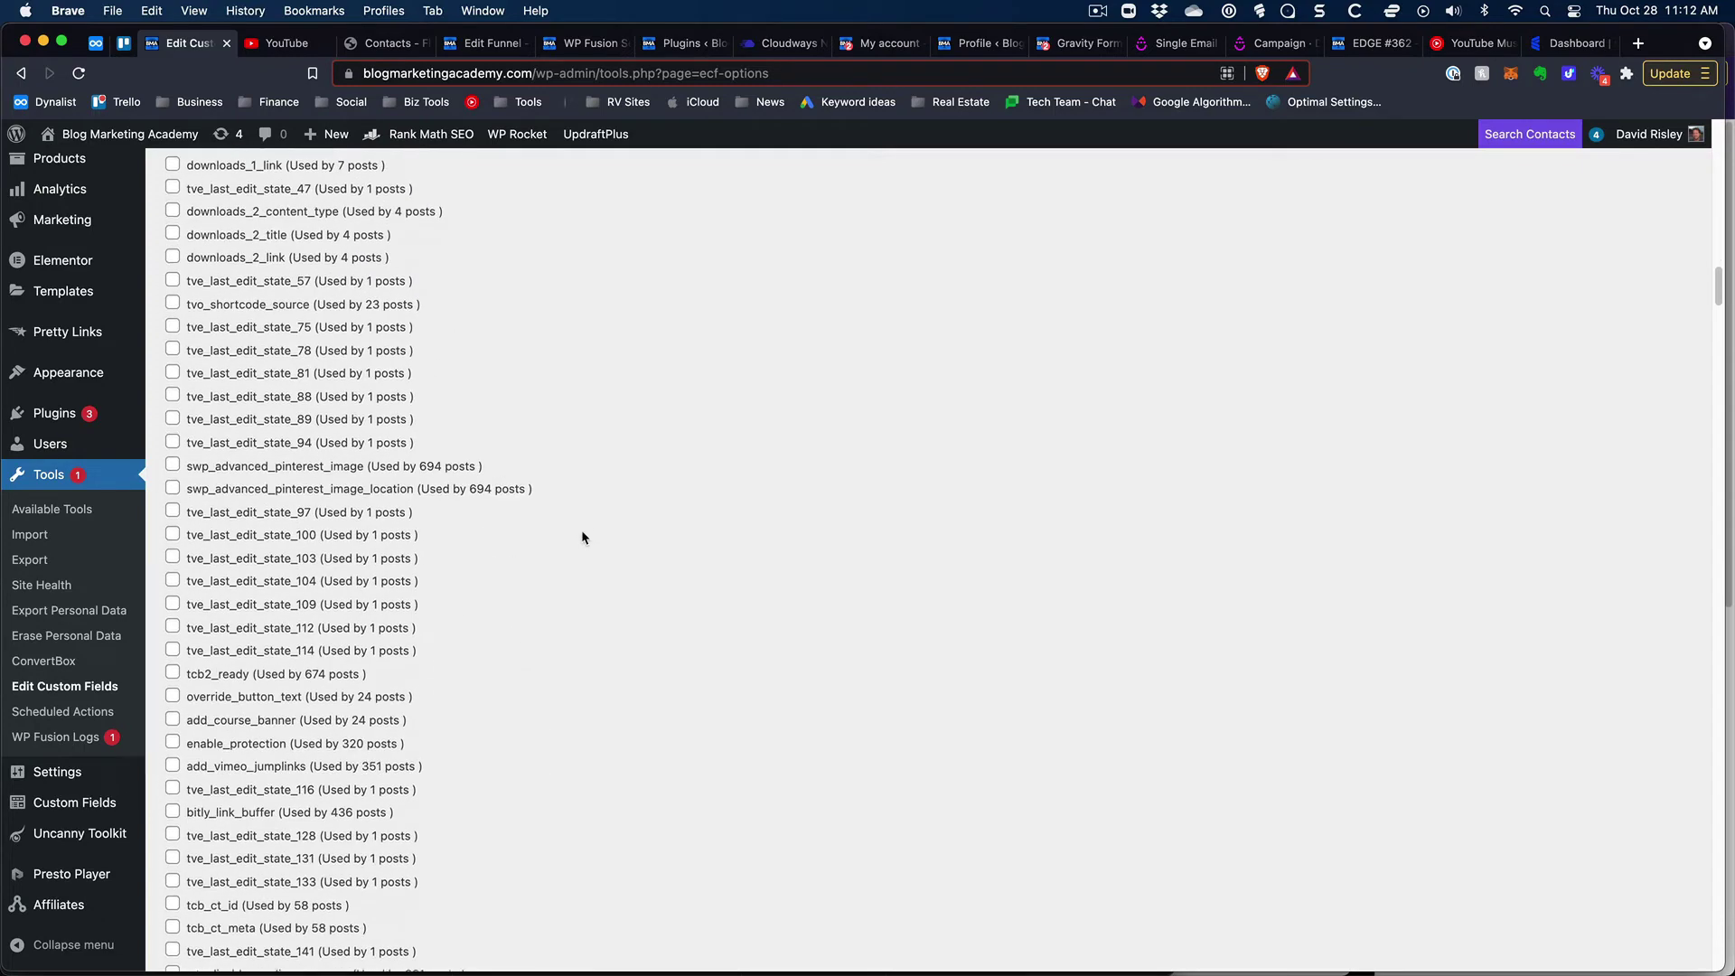
{"action": "scroll", "coordinate": [579, 534], "scroll_direction": "down", "scroll_amount": 1}
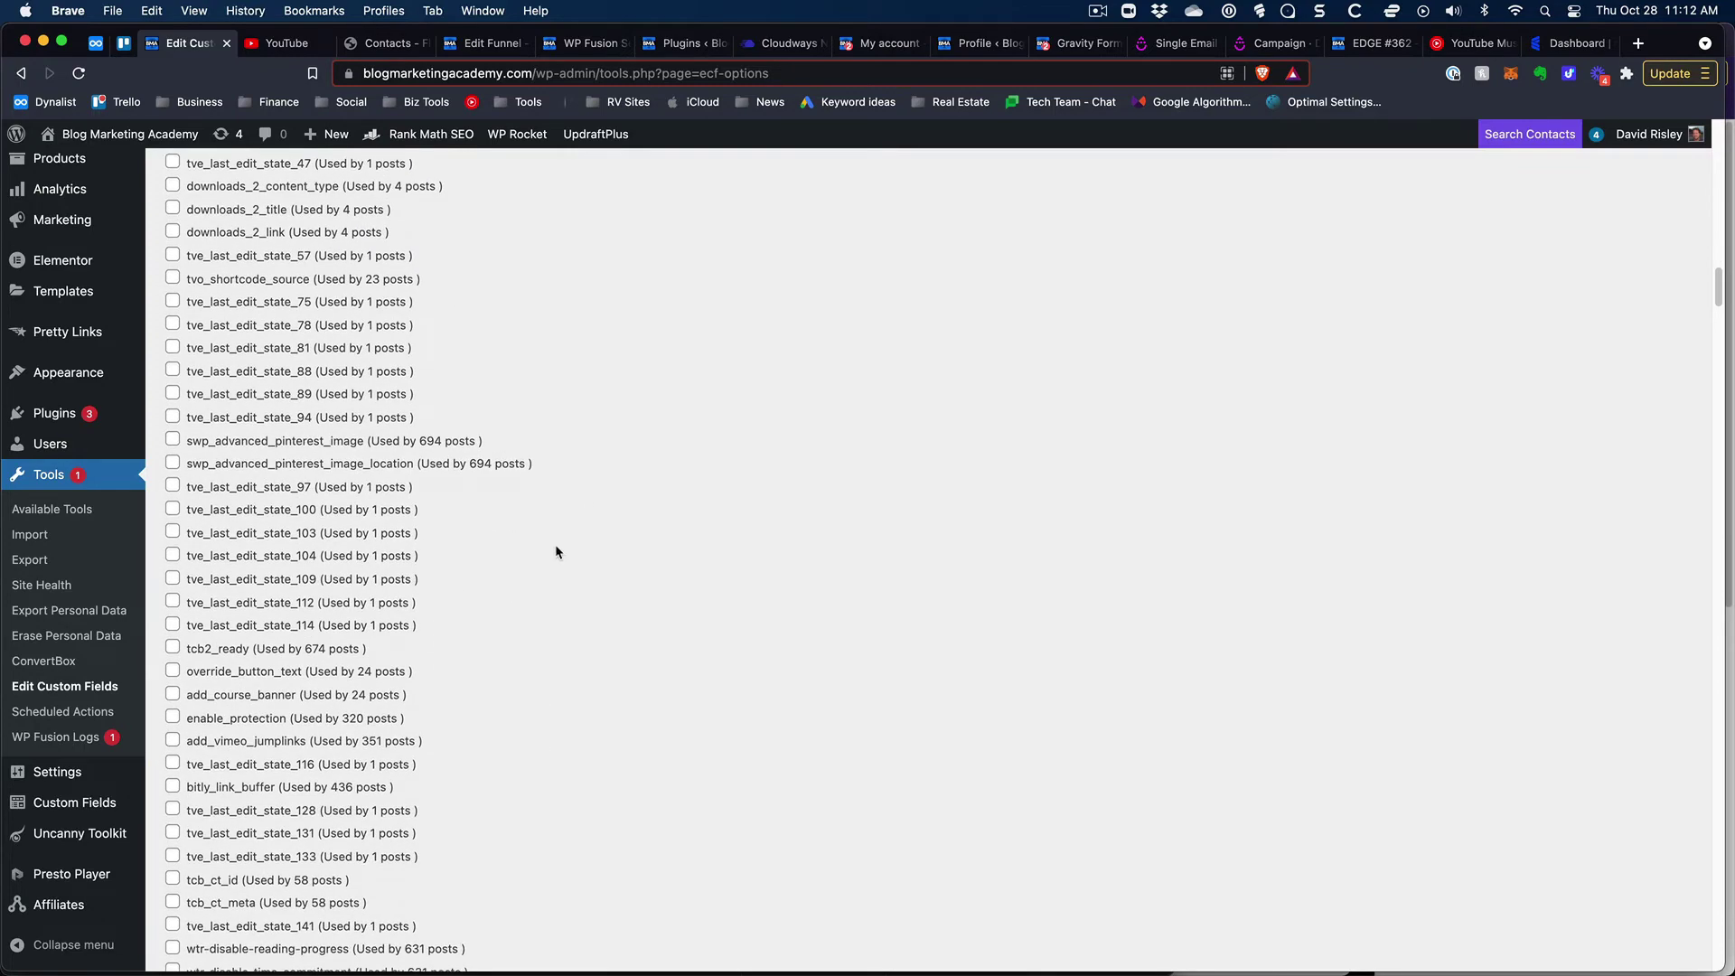
{"action": "scroll", "coordinate": [557, 551], "scroll_direction": "down", "scroll_amount": 4}
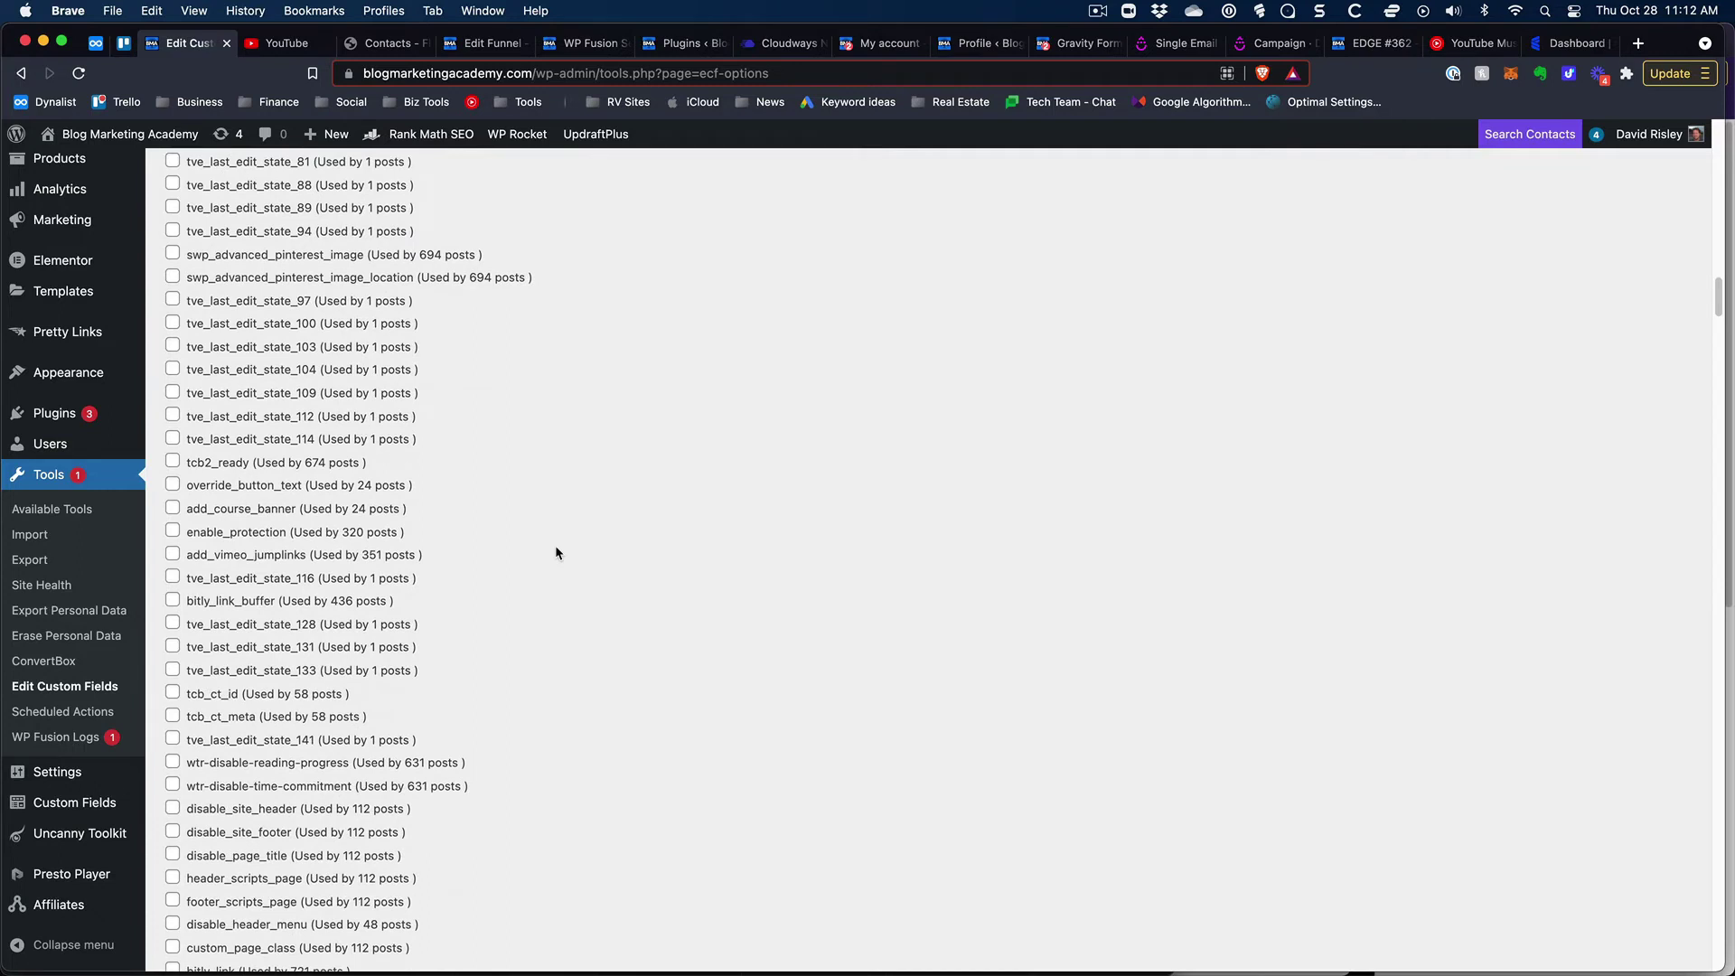
{"action": "scroll", "coordinate": [555, 551], "scroll_direction": "down", "scroll_amount": 3}
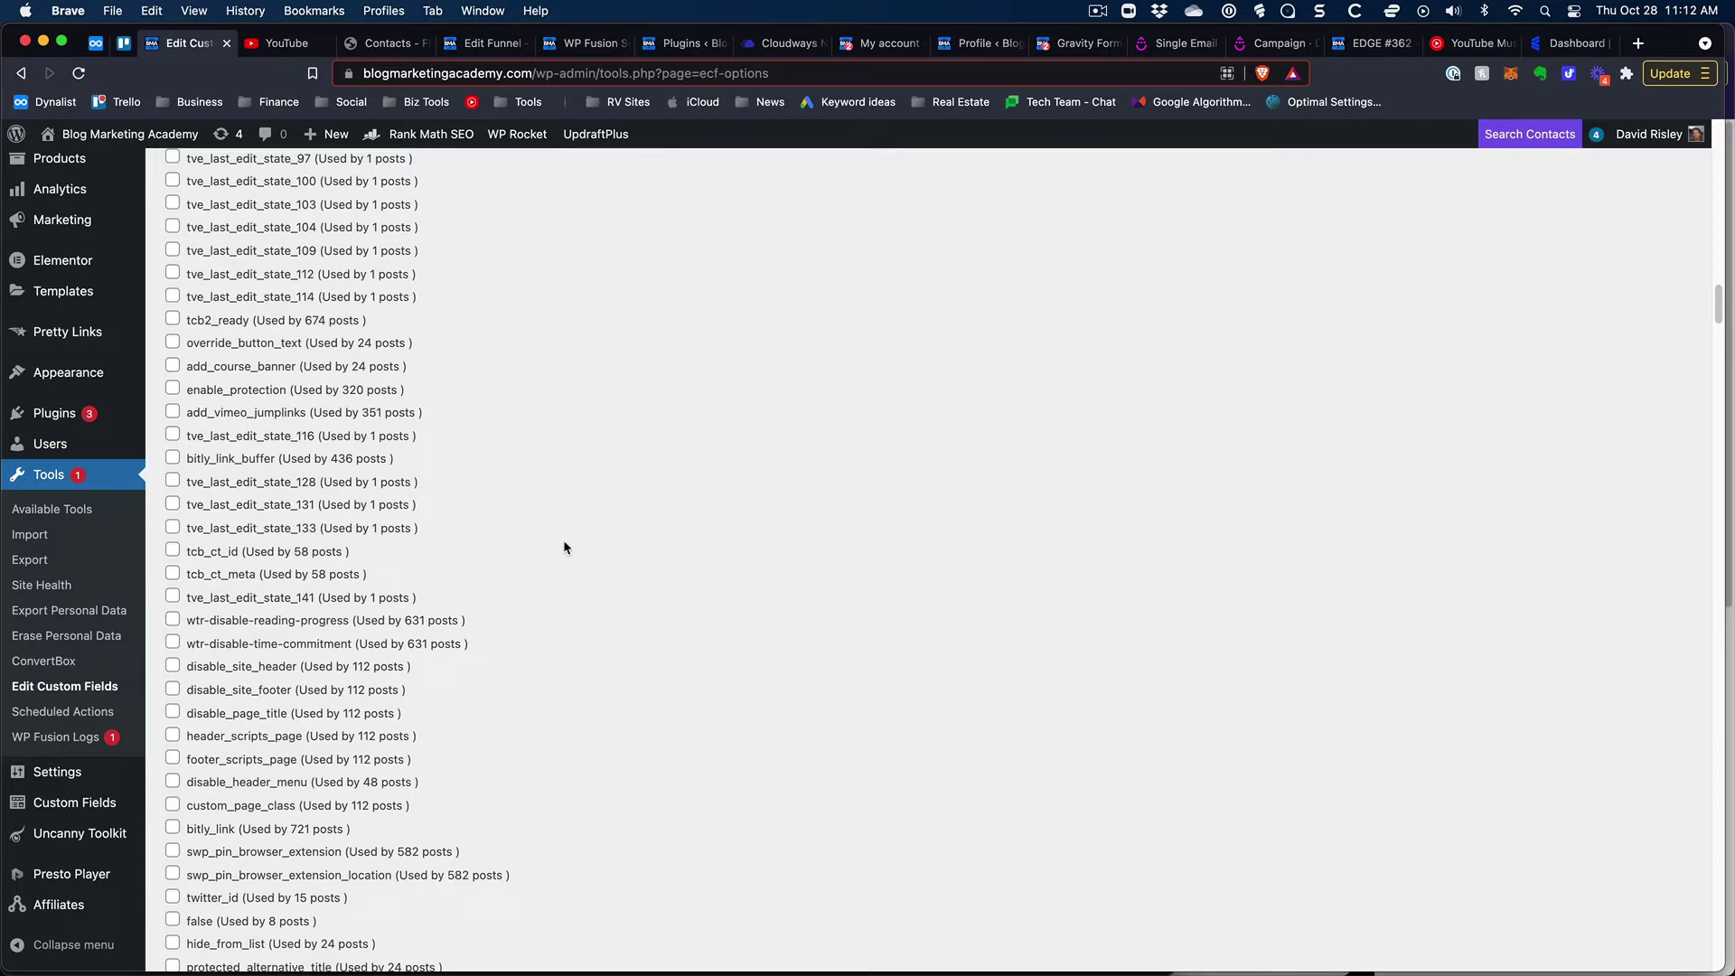
{"action": "scroll", "coordinate": [563, 547], "scroll_direction": "down", "scroll_amount": 1}
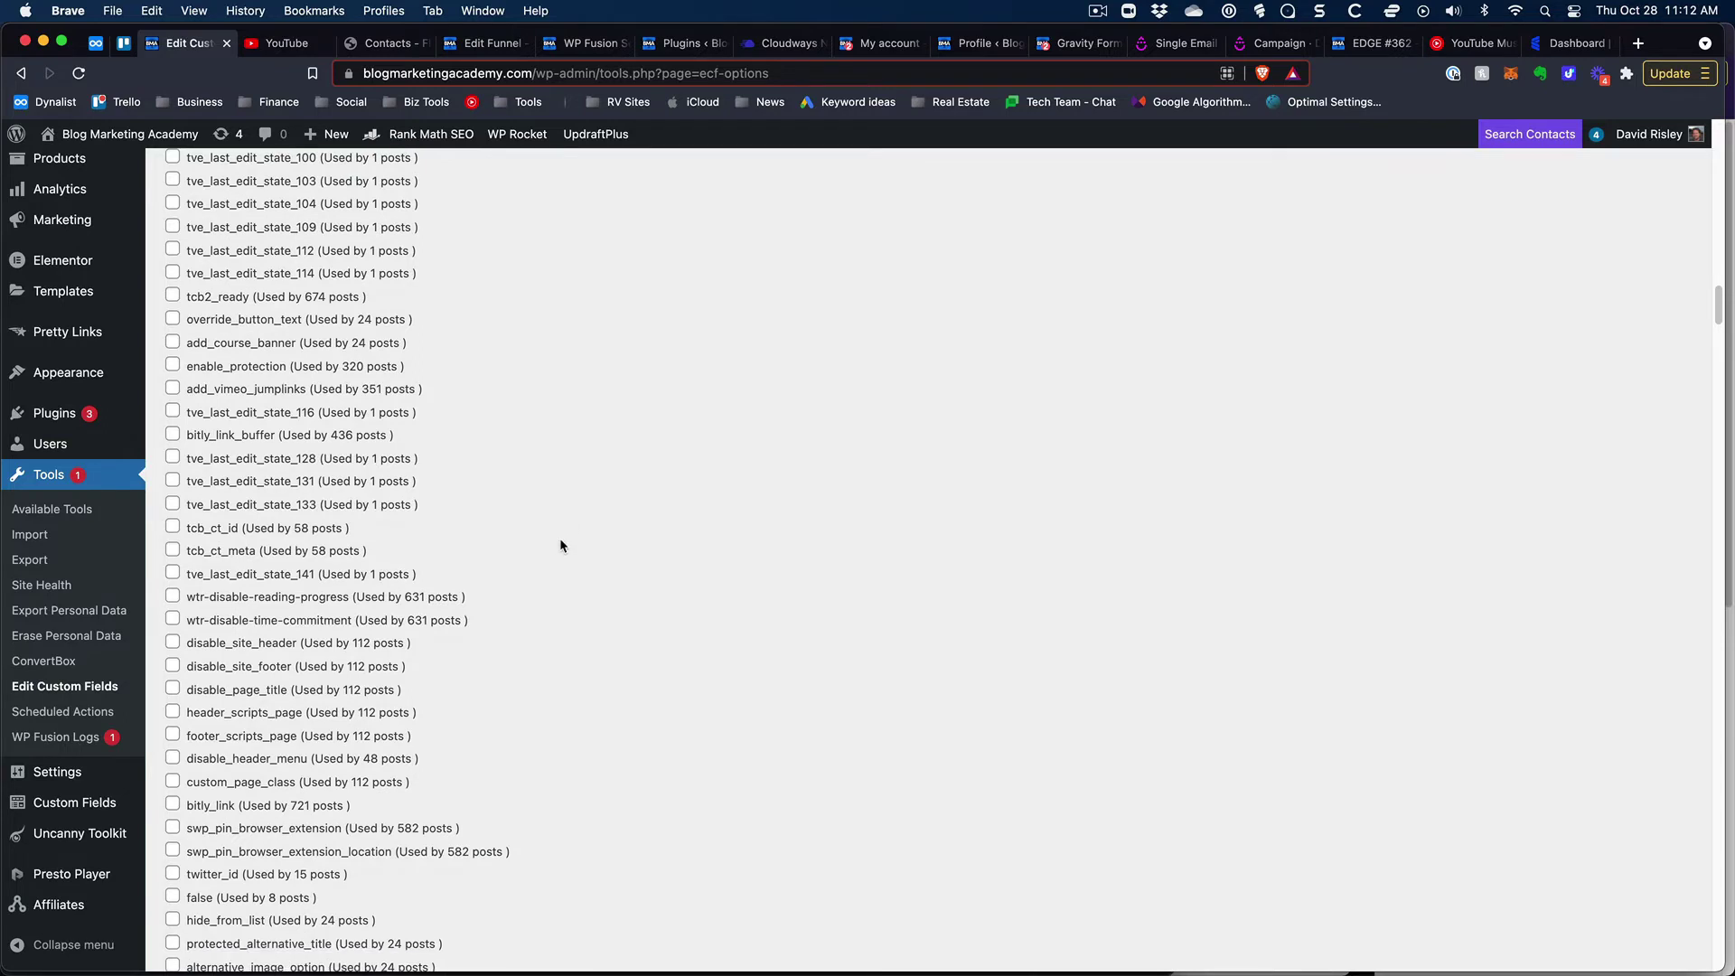